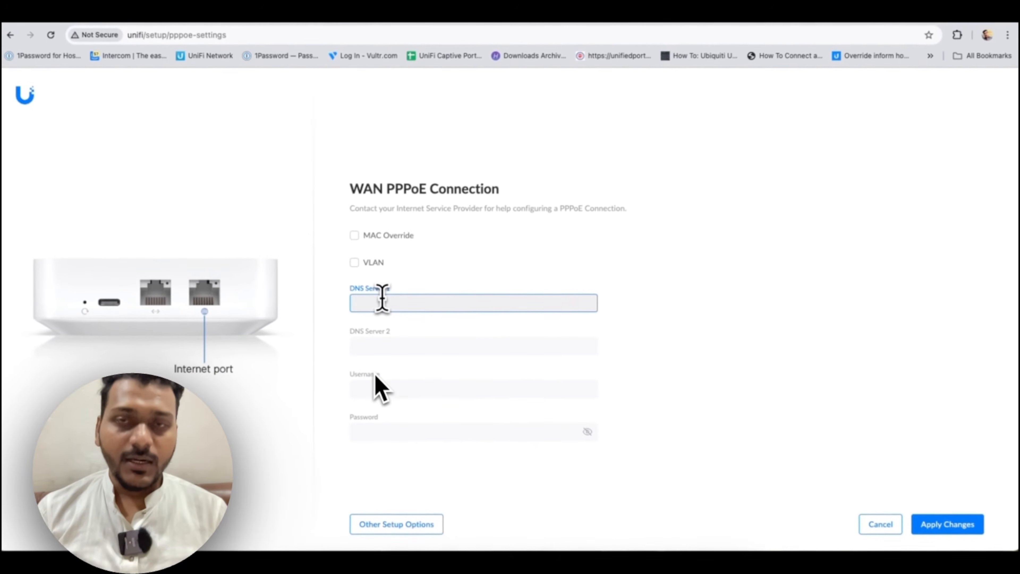
Enter PPPoE DNS servers 8.8.8.8 and 8.8.4.4 plus the ISP username and password, and apply
{"action": "type", "text": ".8.8.8"}
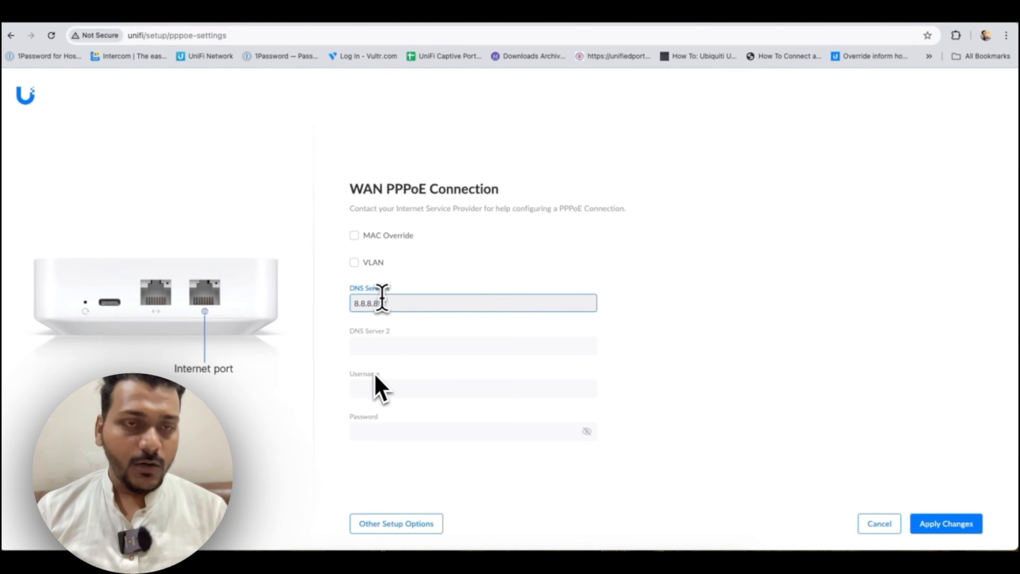
{"action": "key", "text": "Tab"}
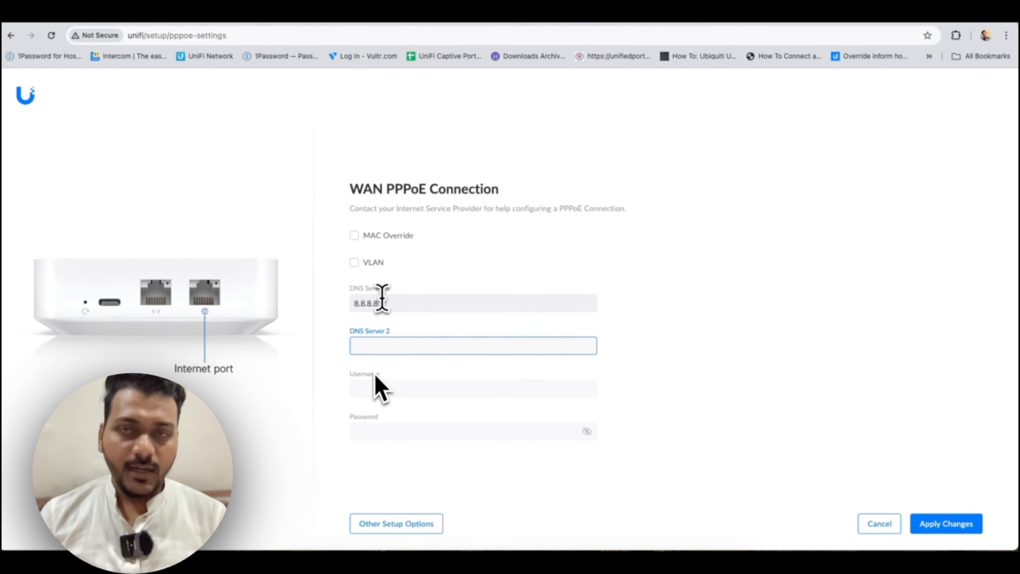
{"action": "type", "text": "8.8.4."}
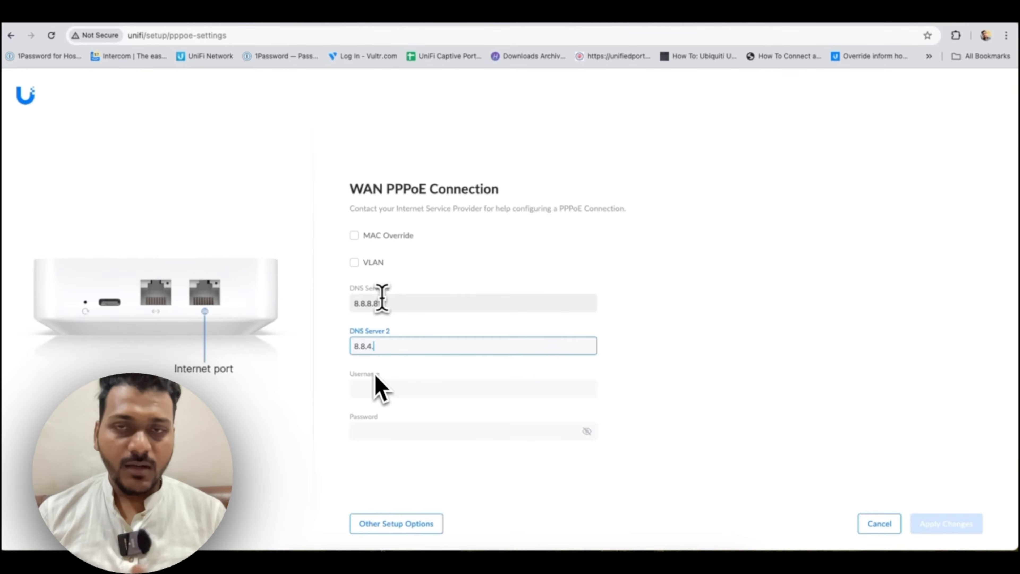
{"action": "type", "text": "4"}
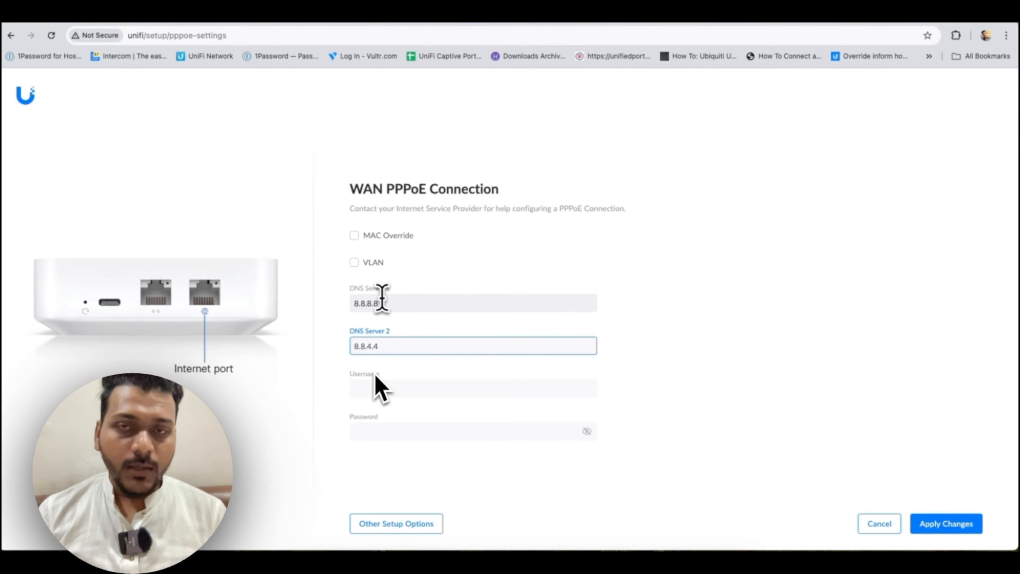
{"action": "key", "text": "Tab"}
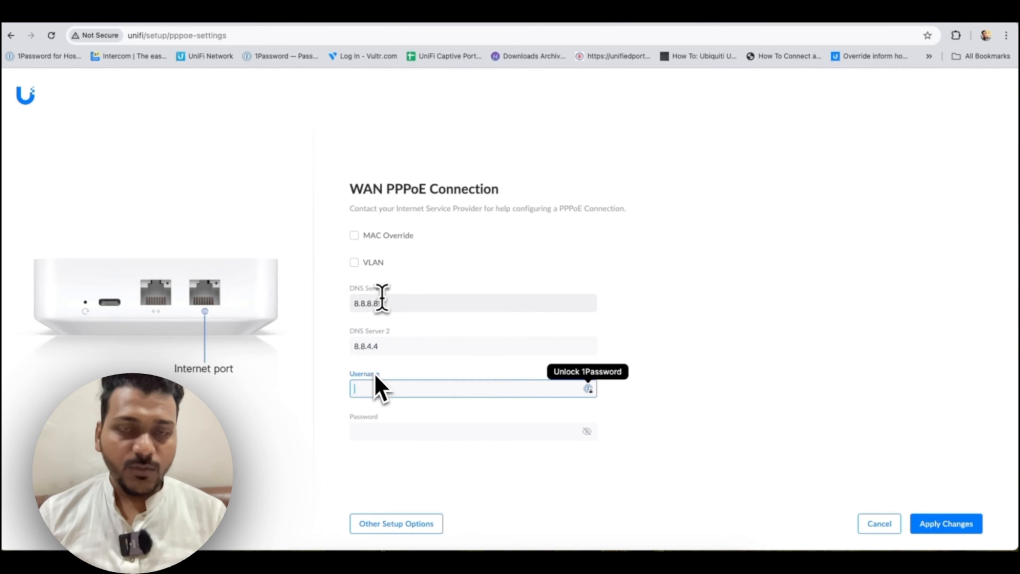
{"action": "type", "text": "na"}
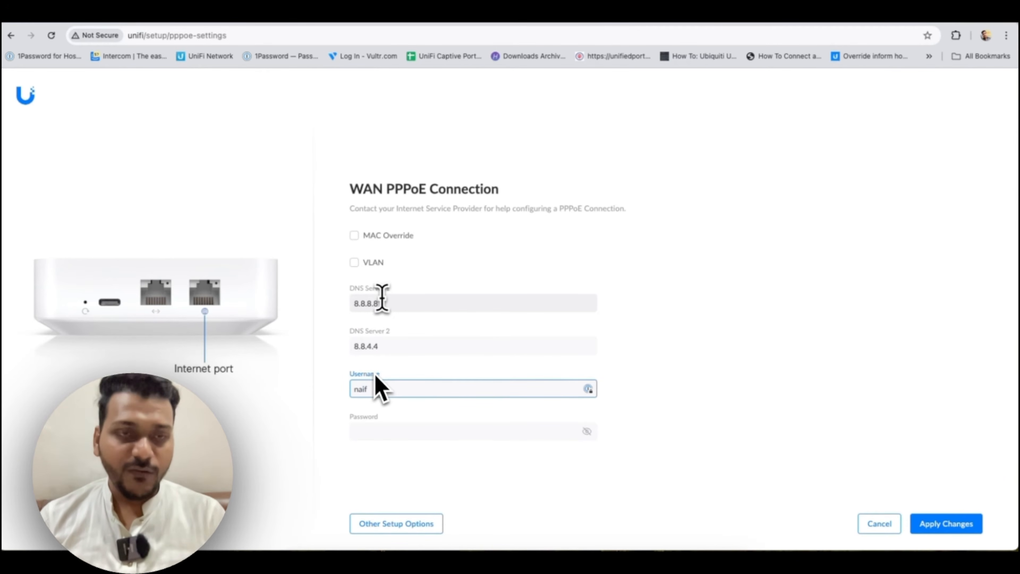
{"action": "type", "text": "if18"}
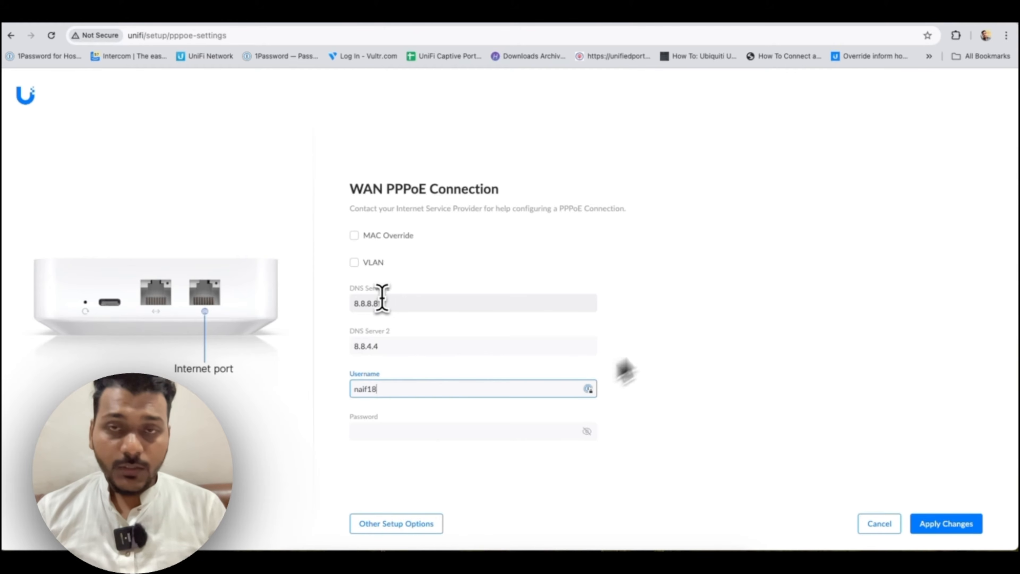
{"action": "key", "text": "Tab"}
{"action": "type", "text": "•••••"}
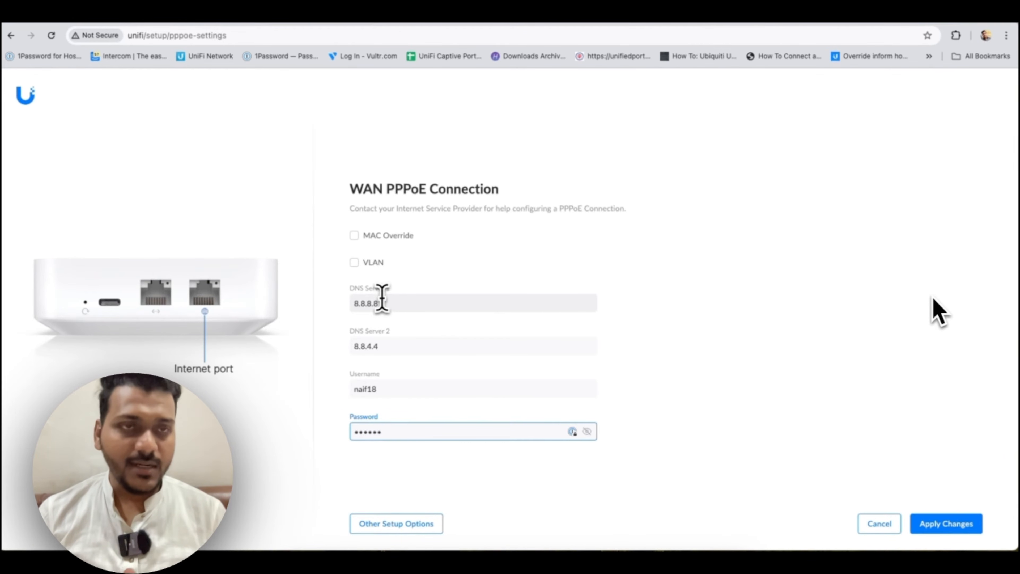
{"action": "left_click", "coordinate": [930, 525]}
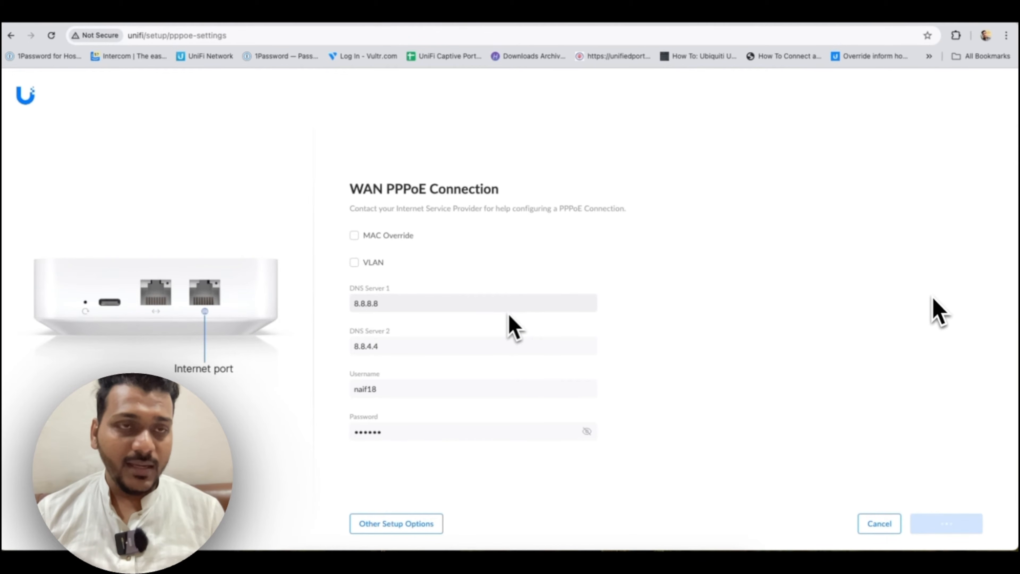
Choose a manual connection to a self-hosted controller and reach the Layer 3 adoption address field
{"action": "left_click", "coordinate": [949, 525]}
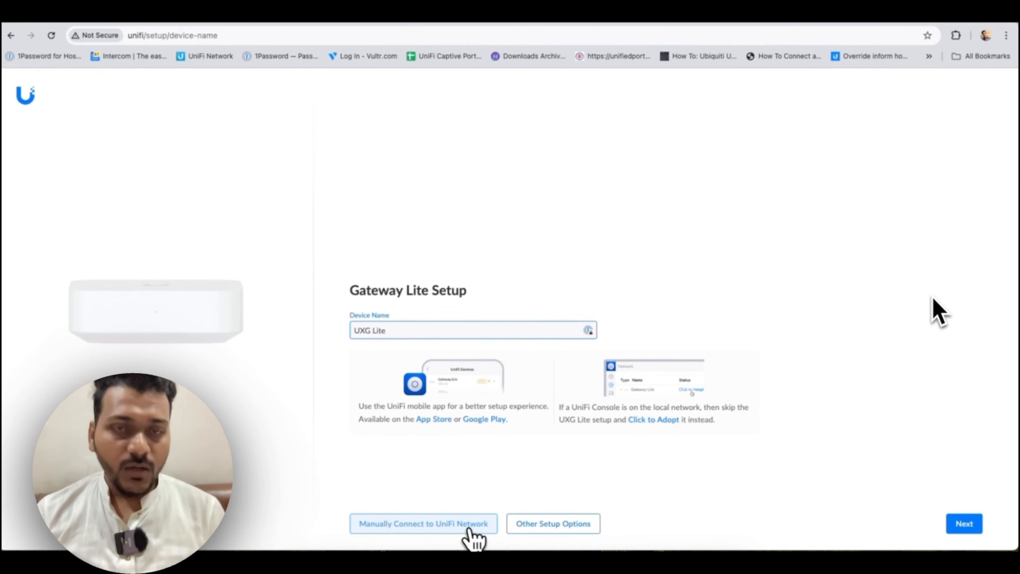
{"action": "left_click", "coordinate": [469, 530]}
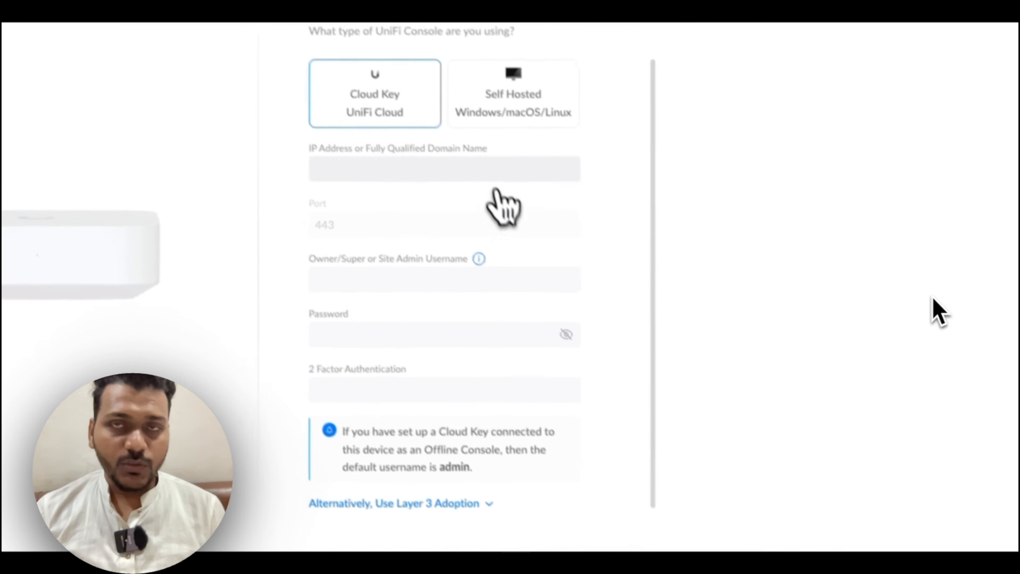
{"action": "left_click", "coordinate": [536, 109]}
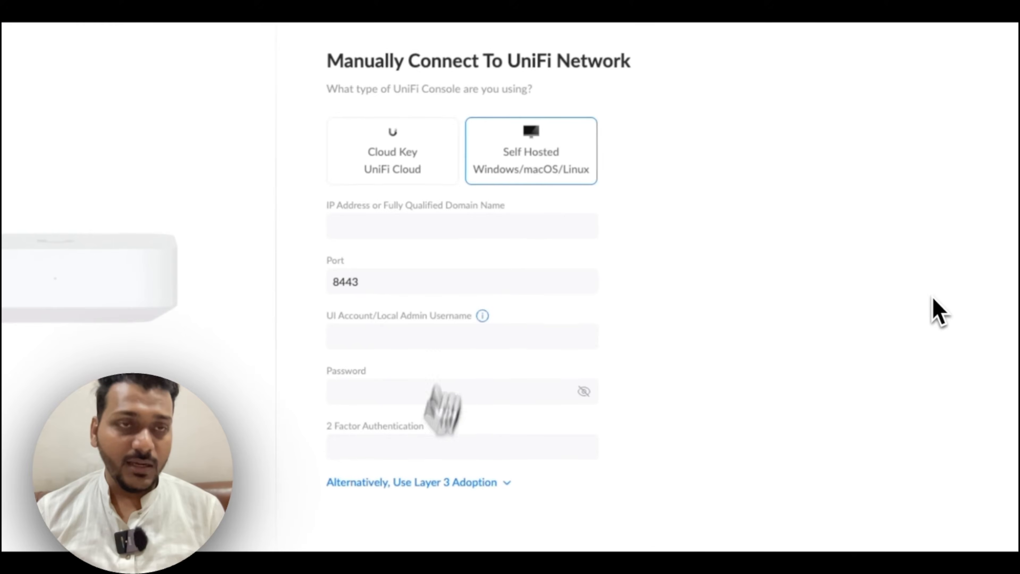
{"action": "left_click", "coordinate": [452, 482]}
{"action": "scroll", "coordinate": [462, 402], "scroll_direction": "down", "scroll_amount": 3}
{"action": "left_click", "coordinate": [403, 339]}
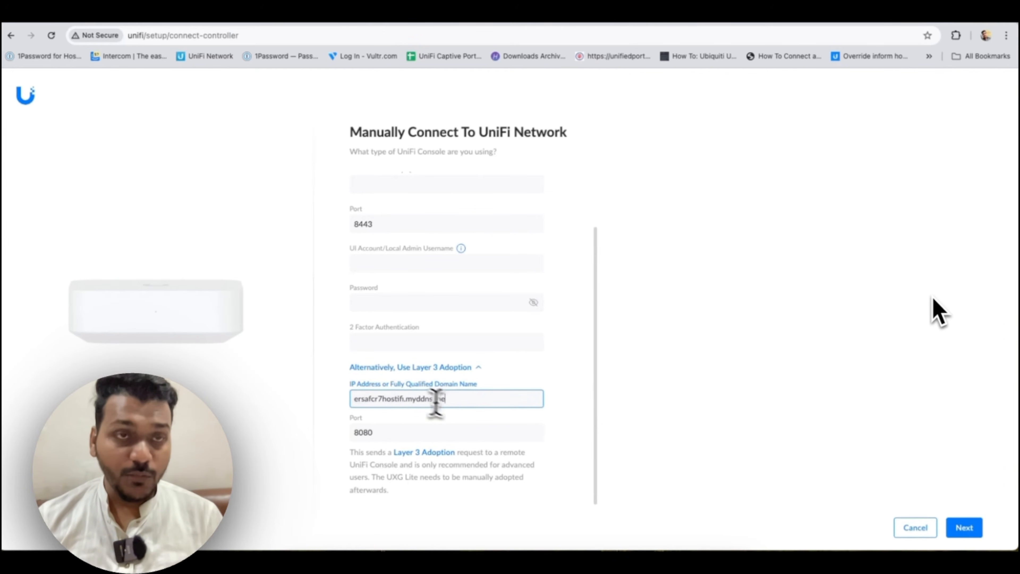
Send the Layer 3 adoption request and adopt the Gateway Lite on the controller
{"action": "left_click", "coordinate": [964, 527]}
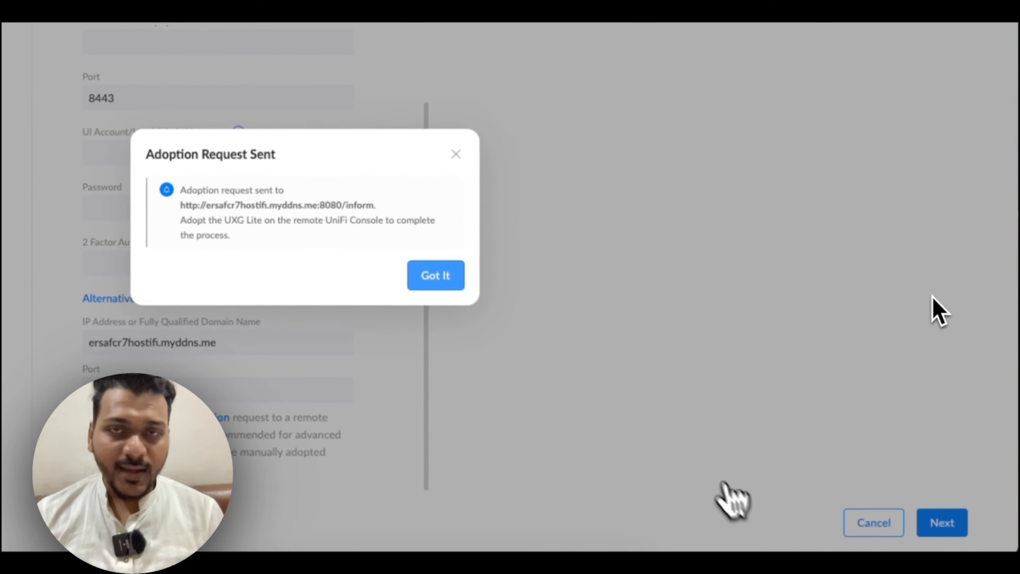
{"action": "left_click", "coordinate": [447, 280]}
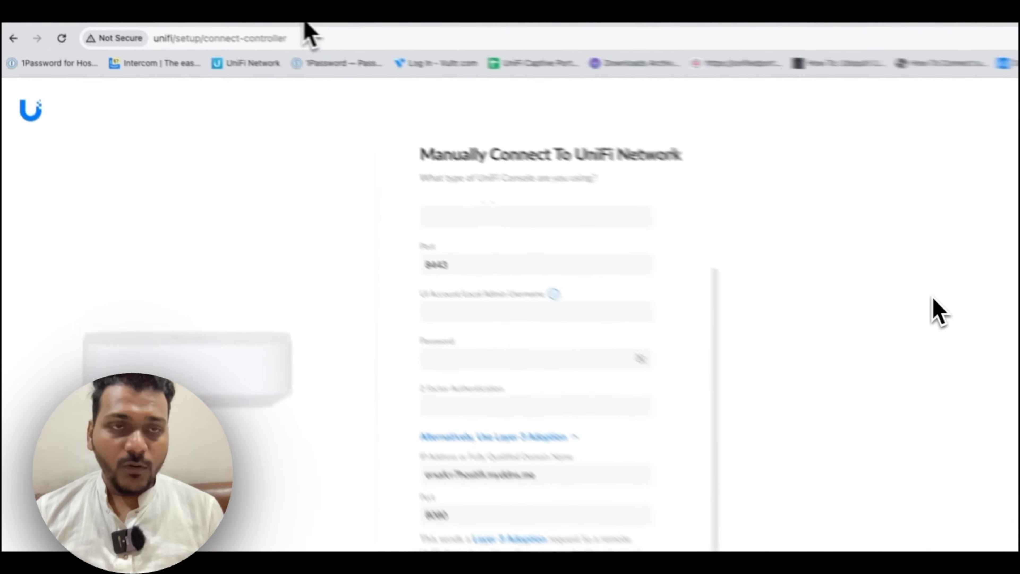
{"action": "left_click", "coordinate": [51, 35]}
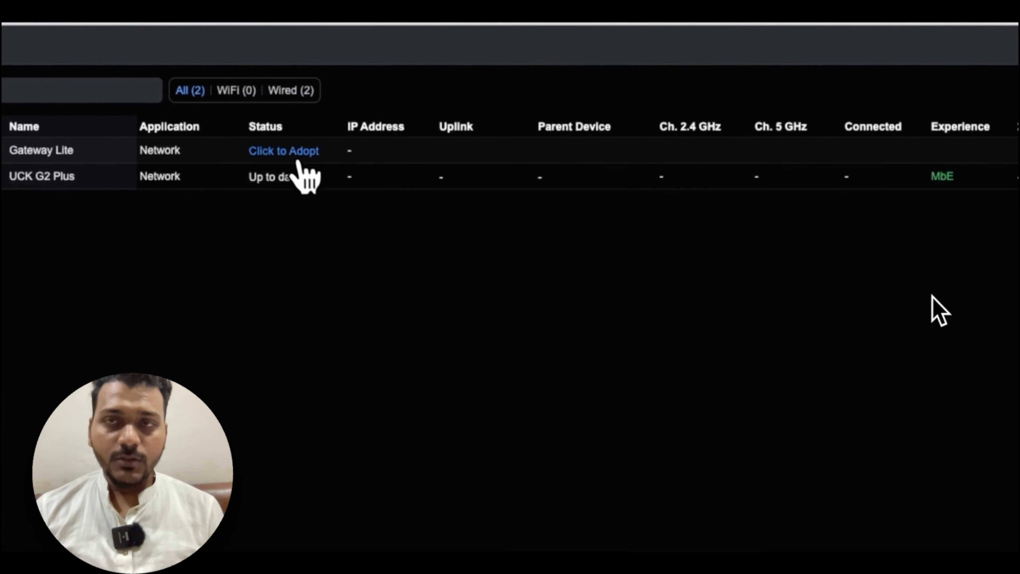
{"action": "left_click", "coordinate": [297, 152]}
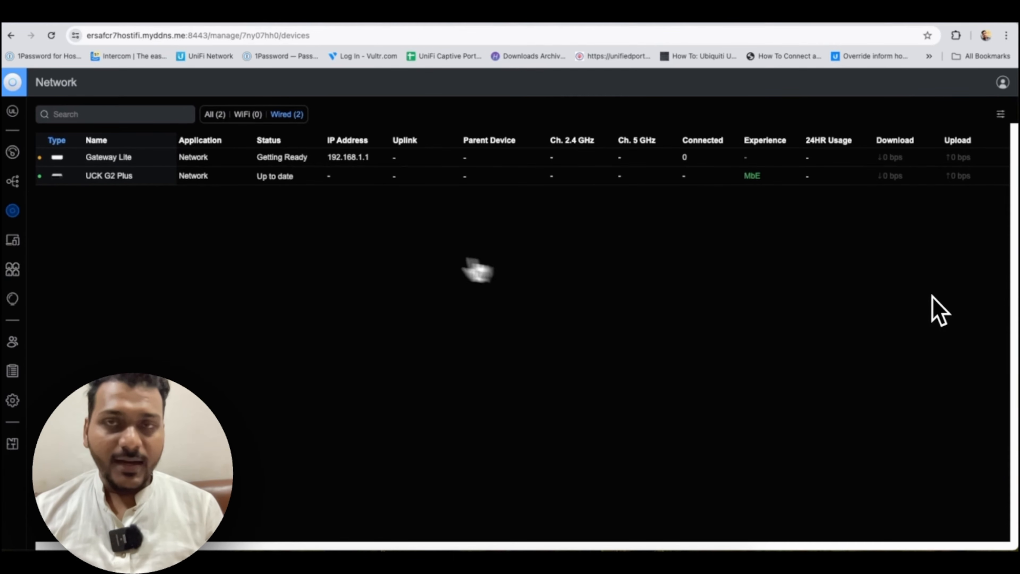
Check the Clients and Devices lists, resend the adoption request, and return to the controller tab
{"action": "left_click", "coordinate": [13, 241]}
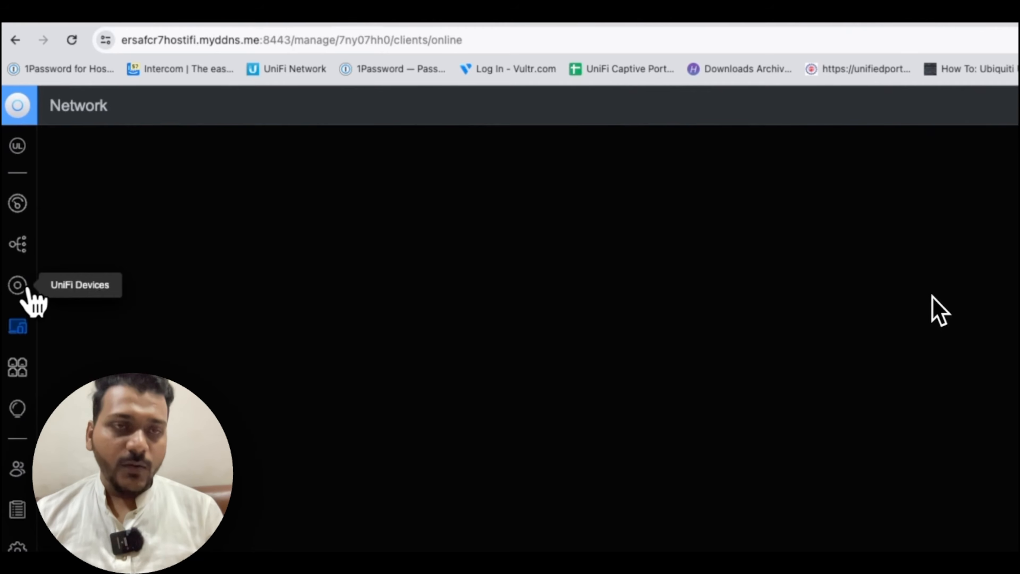
{"action": "left_click", "coordinate": [18, 286]}
{"action": "left_click", "coordinate": [18, 327]}
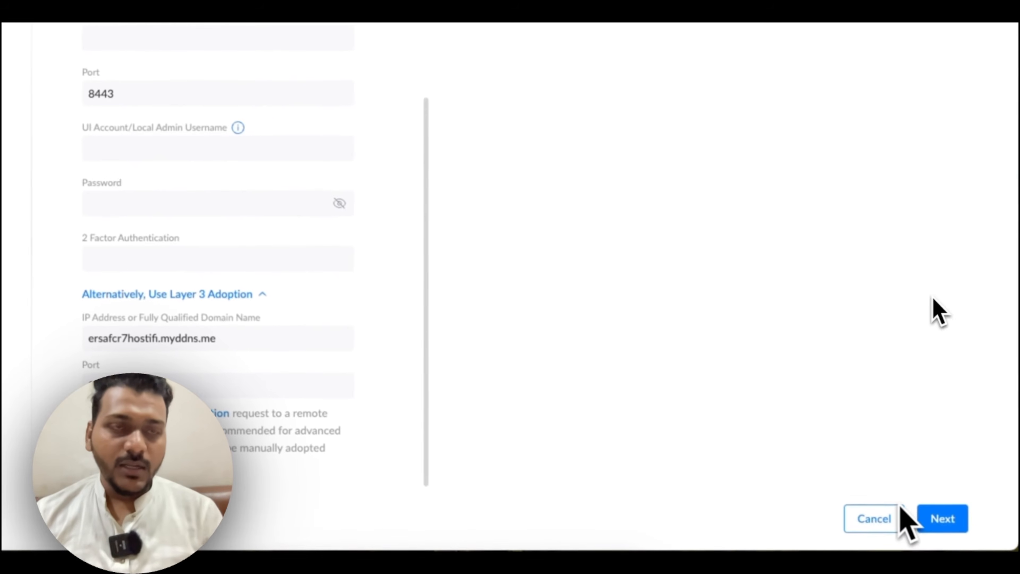
{"action": "left_click", "coordinate": [932, 519]}
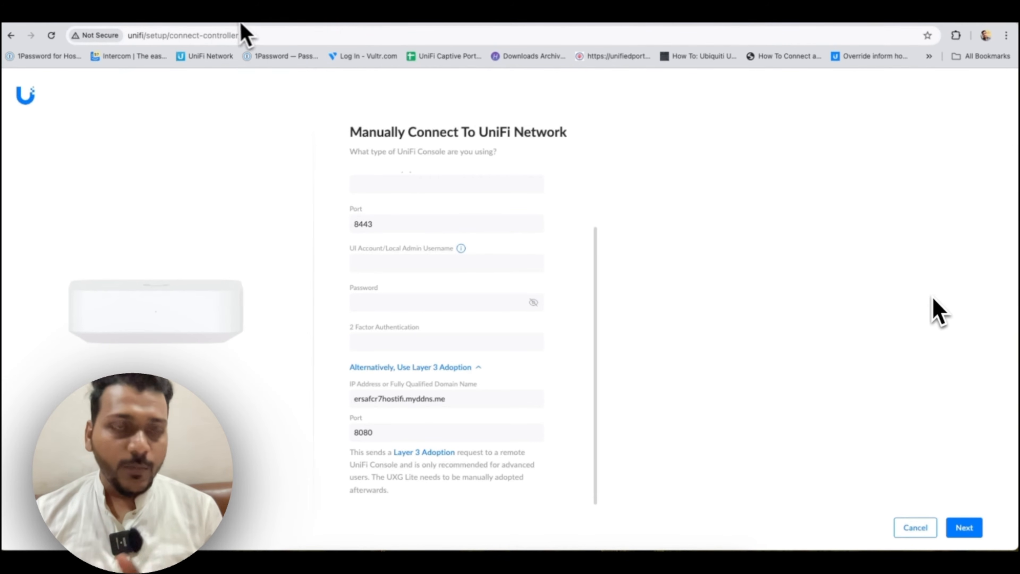
{"action": "left_click", "coordinate": [257, 27]}
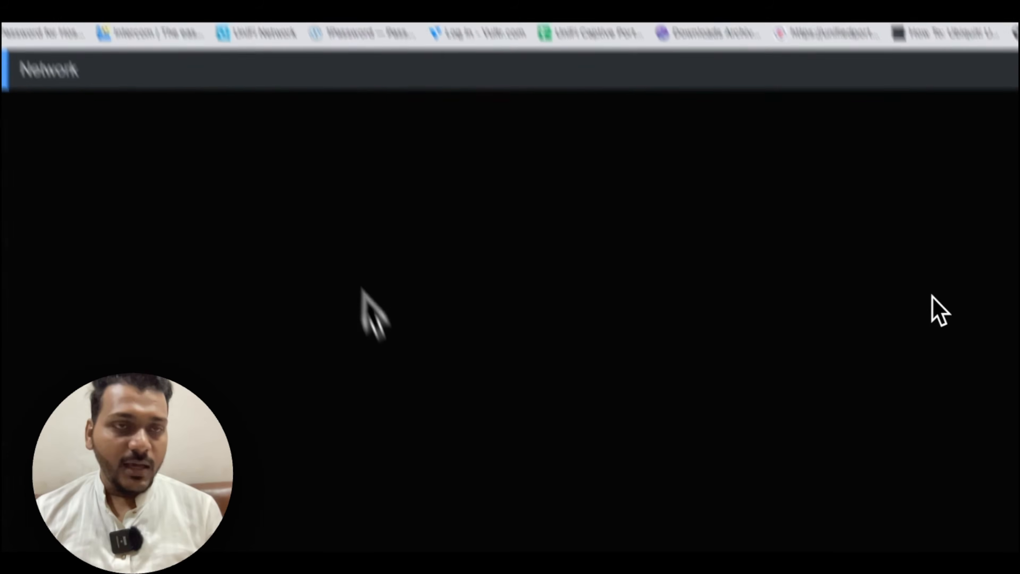
Rerun ping 8.8.8.8 in Terminal from command history and confirm replies come back
{"action": "left_click", "coordinate": [711, 560]}
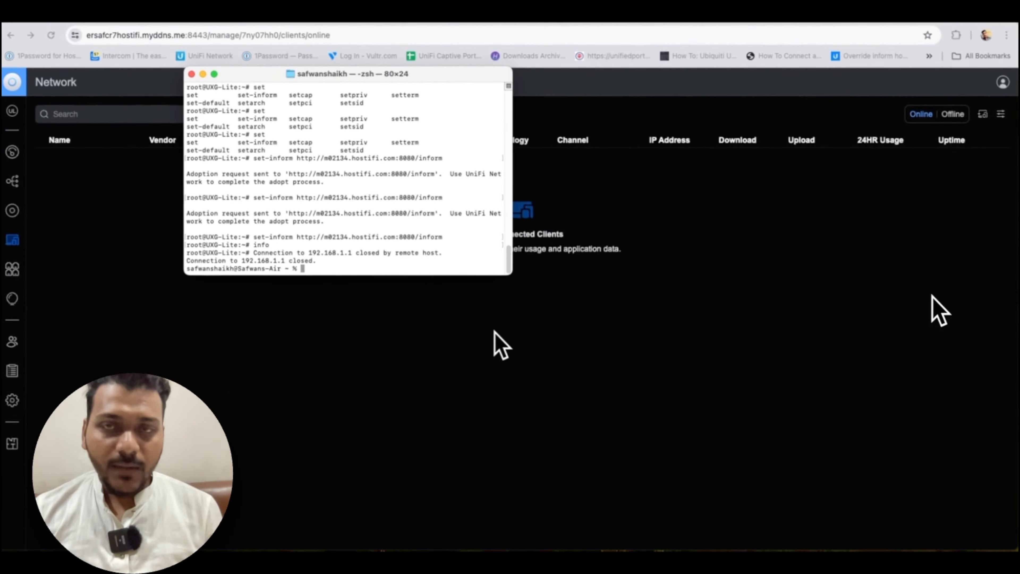
{"action": "key", "text": "Up"}
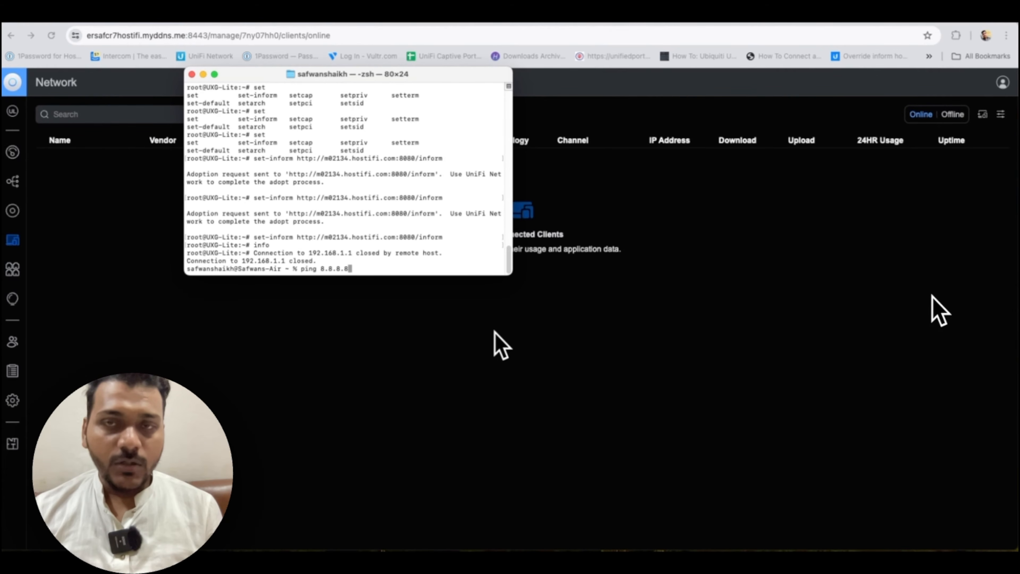
{"action": "key", "text": "Return"}
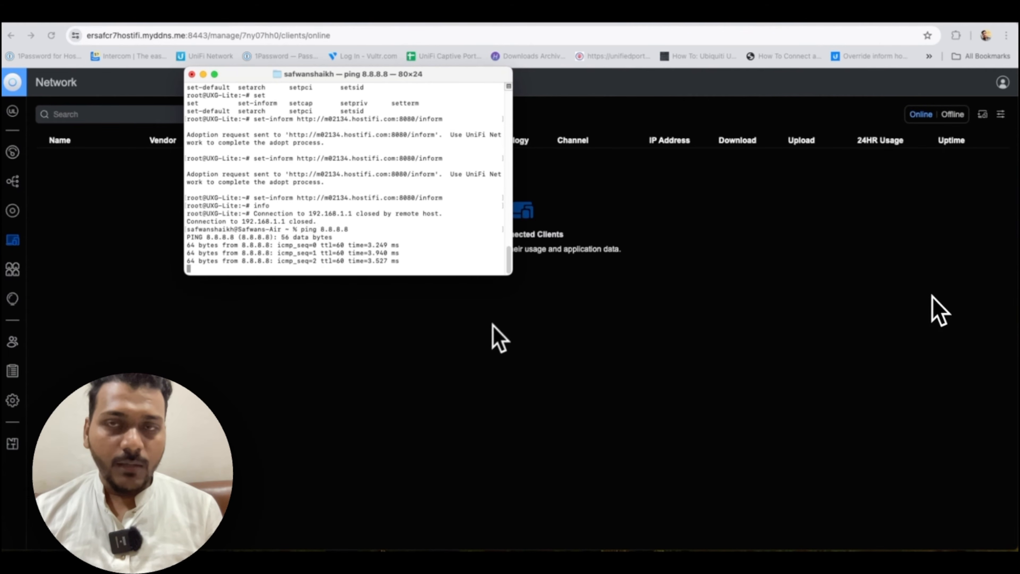
{"action": "left_click_drag", "start_coordinate": [363, 75], "coordinate": [798, 186]}
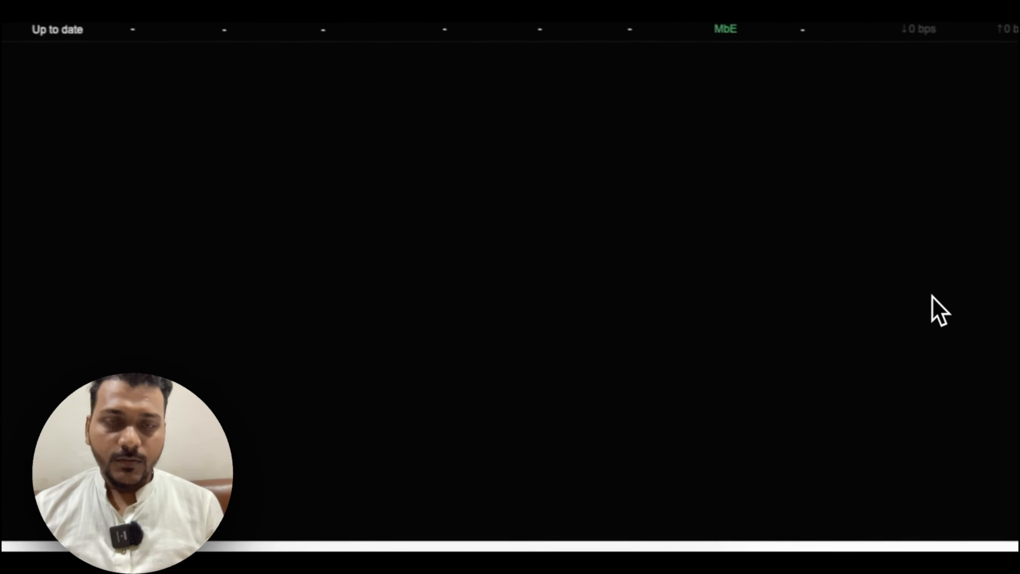
Open the details of the Ubiquiti client at 192.168.1.108 in UniFi Network
{"action": "left_click", "coordinate": [645, 563]}
{"action": "left_click", "coordinate": [164, 232]}
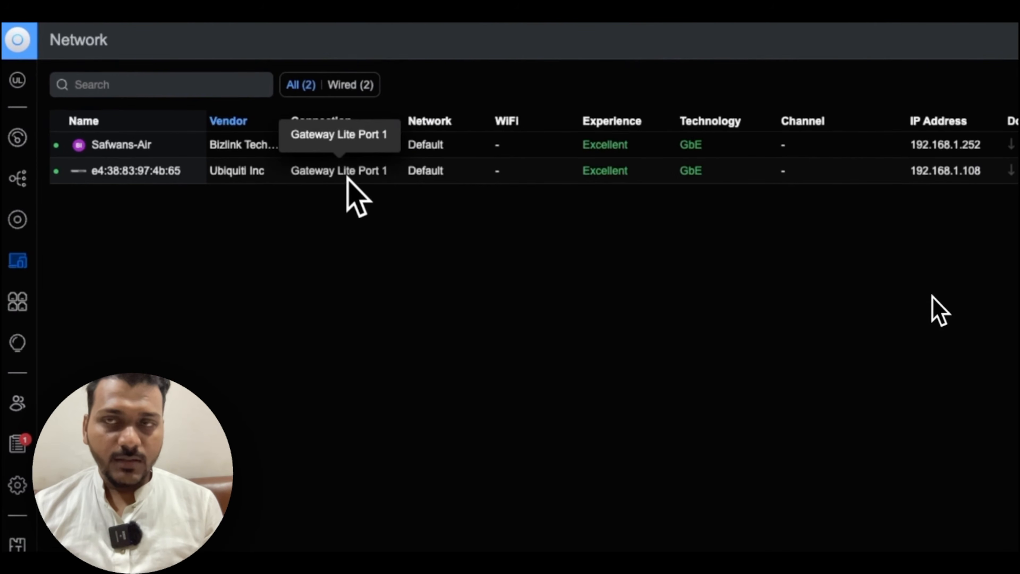
{"action": "left_click", "coordinate": [348, 178]}
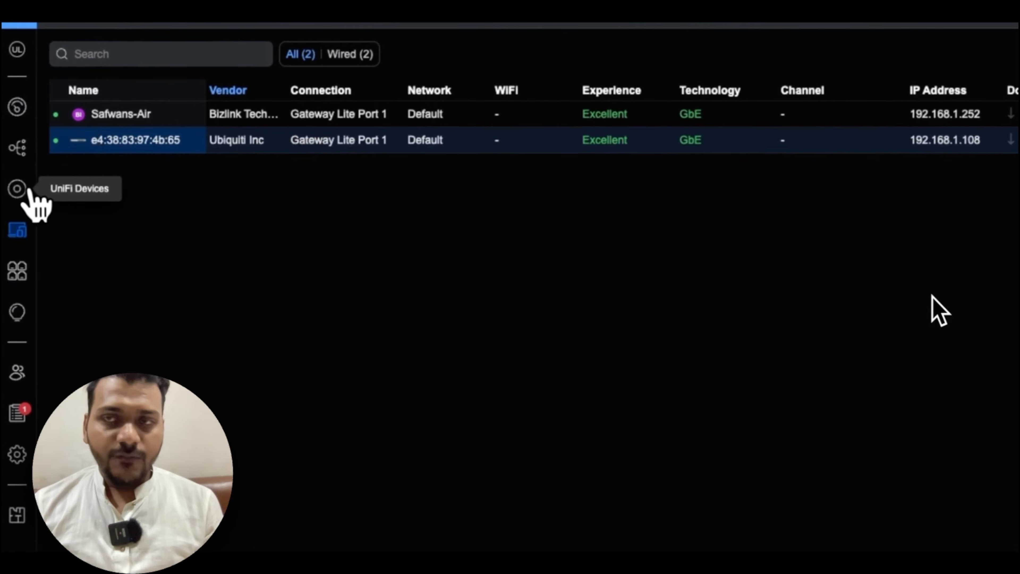
Show all UniFi devices and start adopting the UAP-AC-Pro access point
{"action": "left_click", "coordinate": [27, 190]}
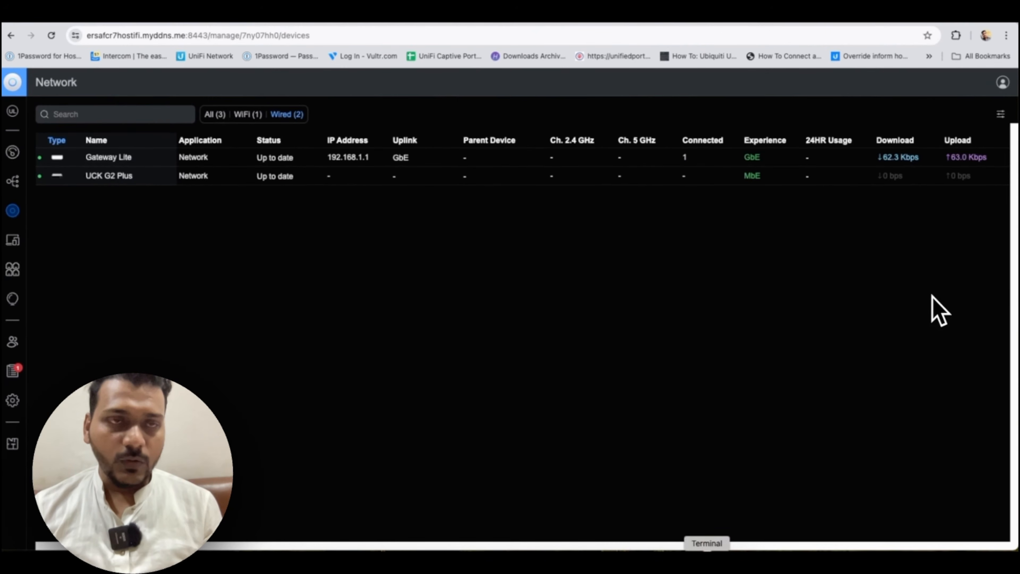
{"action": "left_click", "coordinate": [215, 114]}
{"action": "left_click", "coordinate": [289, 157]}
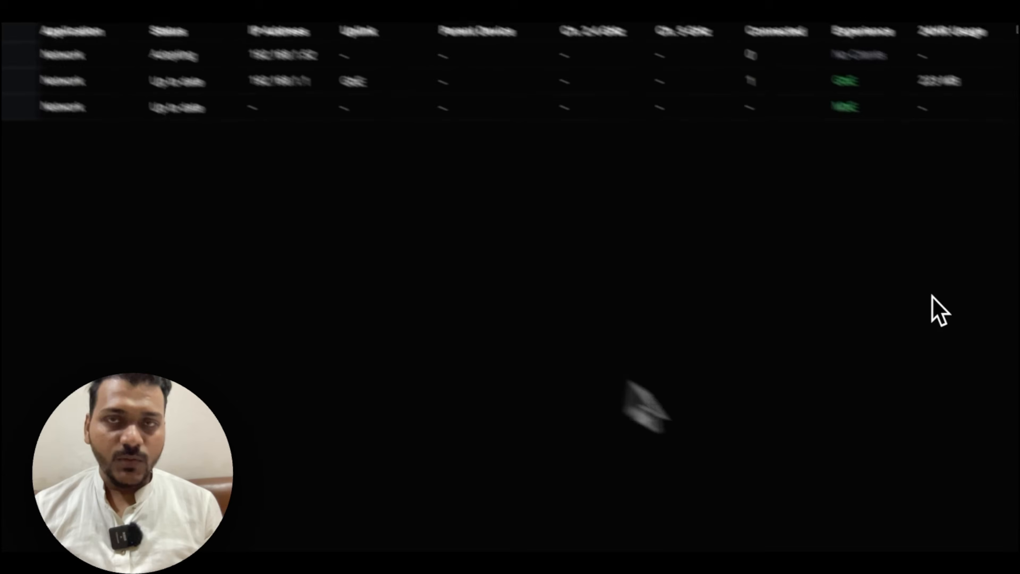
Check the running ping, reload the UniFi page, and open the second client's details
{"action": "left_click", "coordinate": [662, 566]}
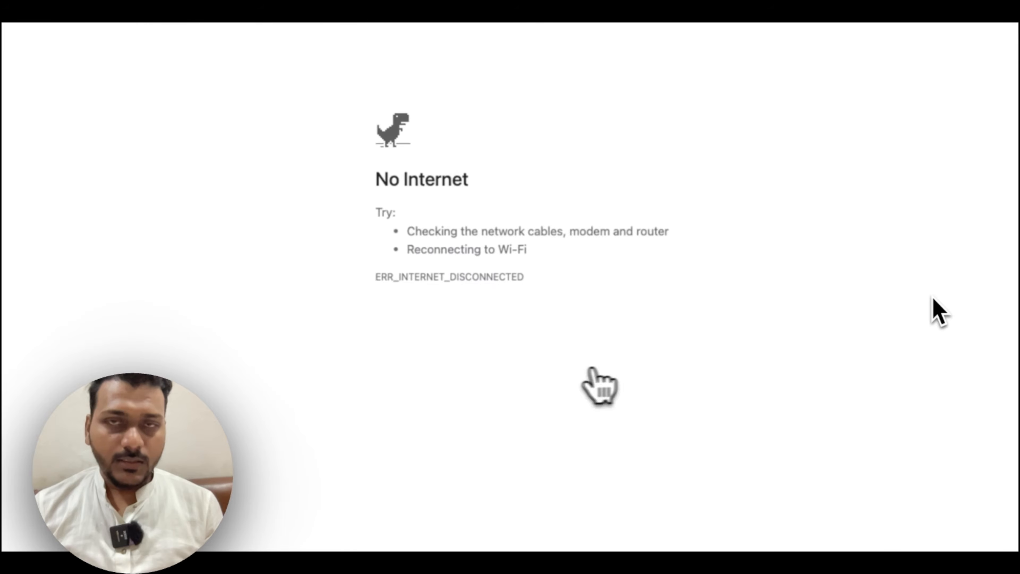
{"action": "left_click", "coordinate": [68, 38]}
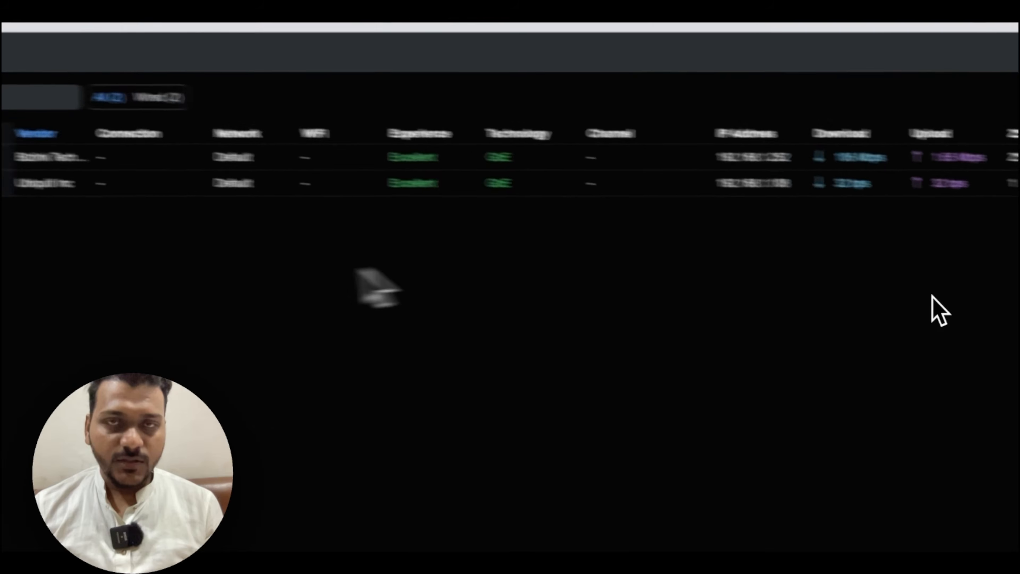
{"action": "left_click", "coordinate": [525, 205]}
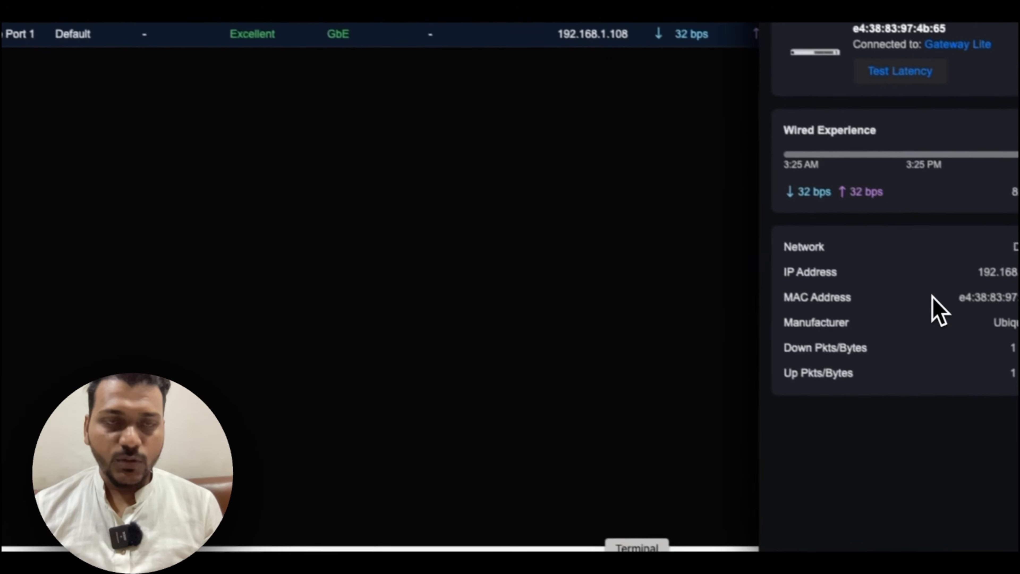
{"action": "left_click", "coordinate": [626, 562]}
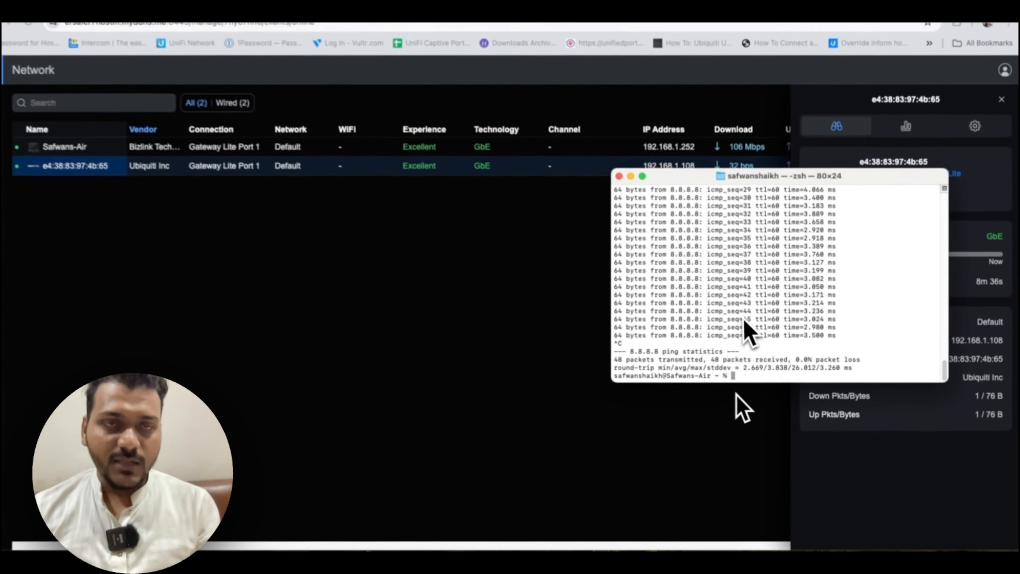
{"action": "type", "text": "ssh "}
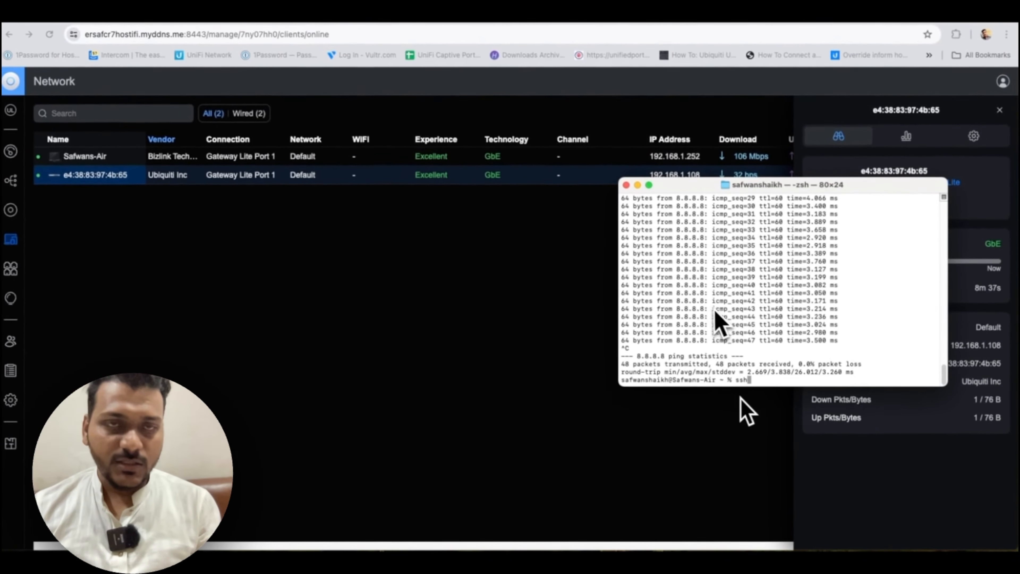
{"action": "type", "text": "ubnt@1"}
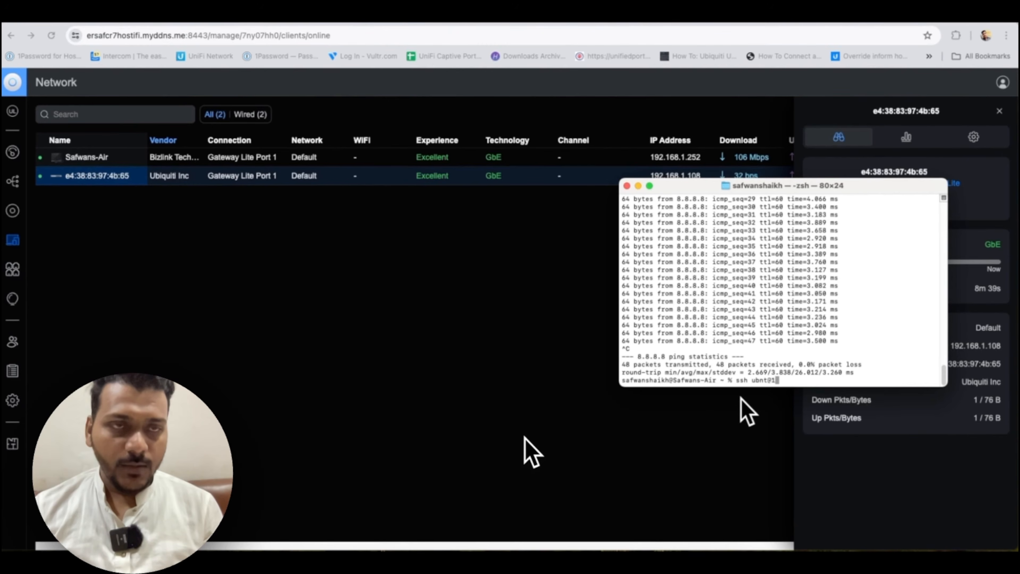
{"action": "type", "text": "92.168.1.108"}
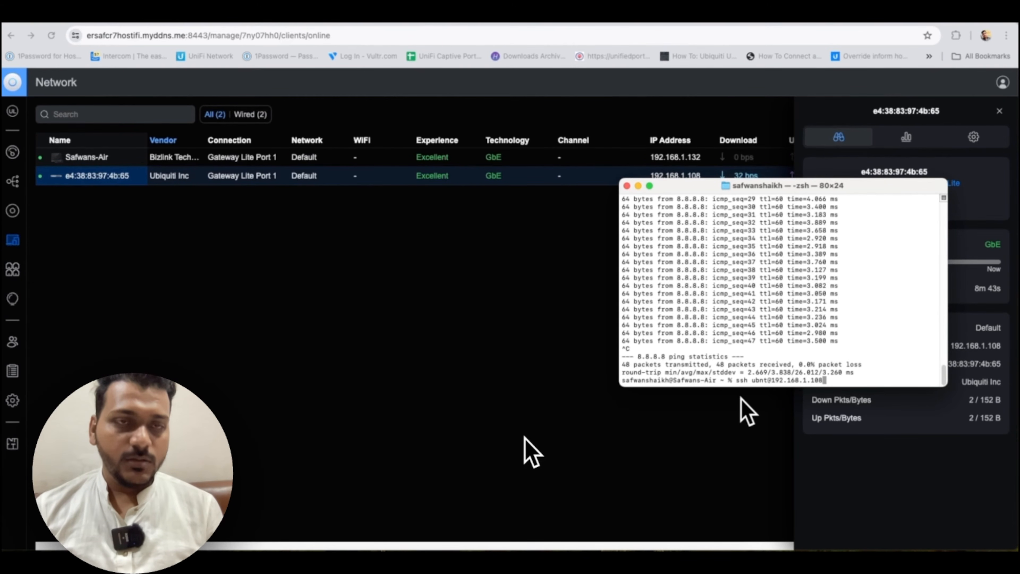
{"action": "key", "text": "Return"}
{"action": "key", "text": "Return"}
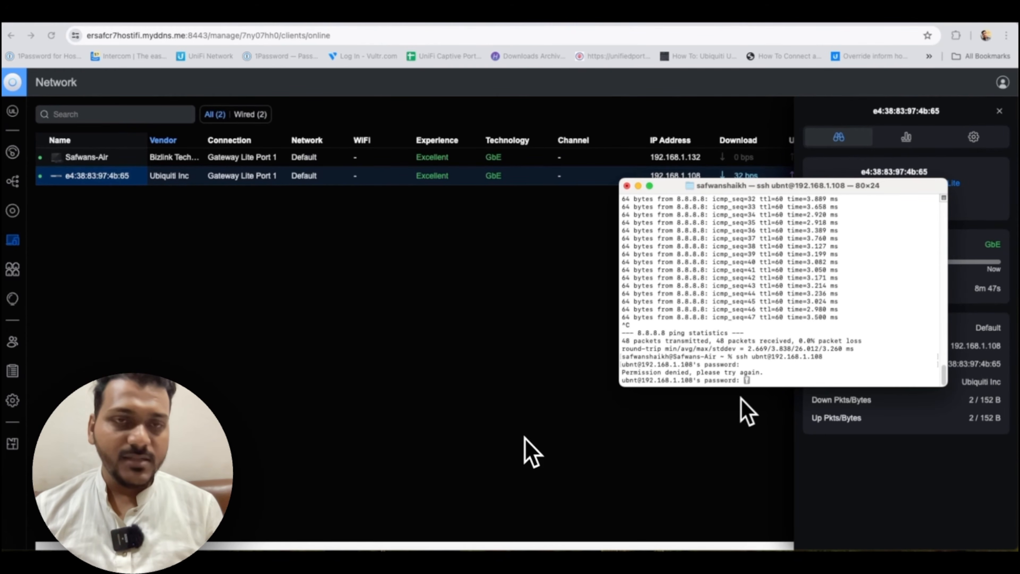
{"action": "type", "text": "set-inform http:"}
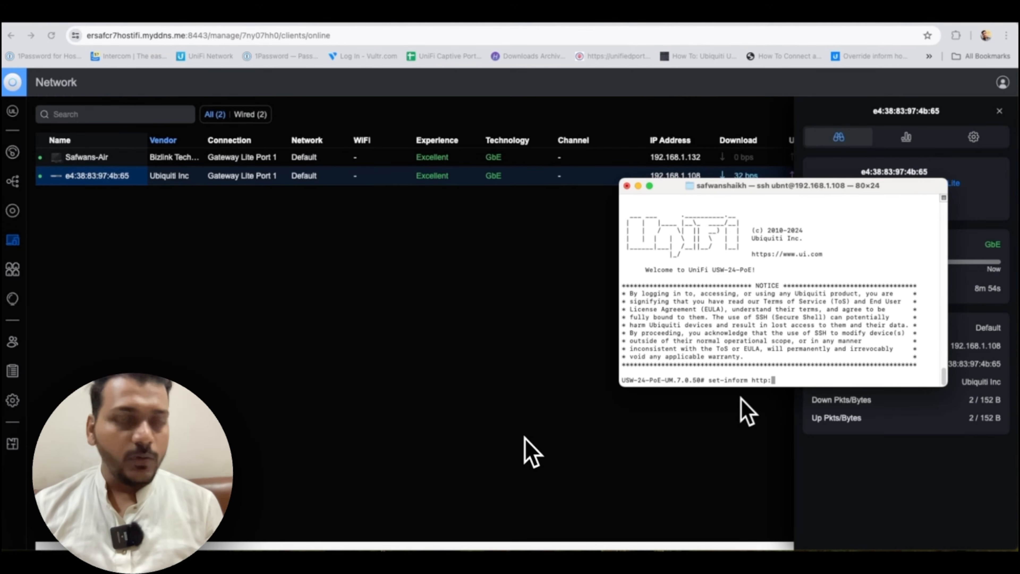
{"action": "type", "text": "//"}
{"action": "type", "text": "ersafcr7hostifi.myddns.me:8080/inform"}
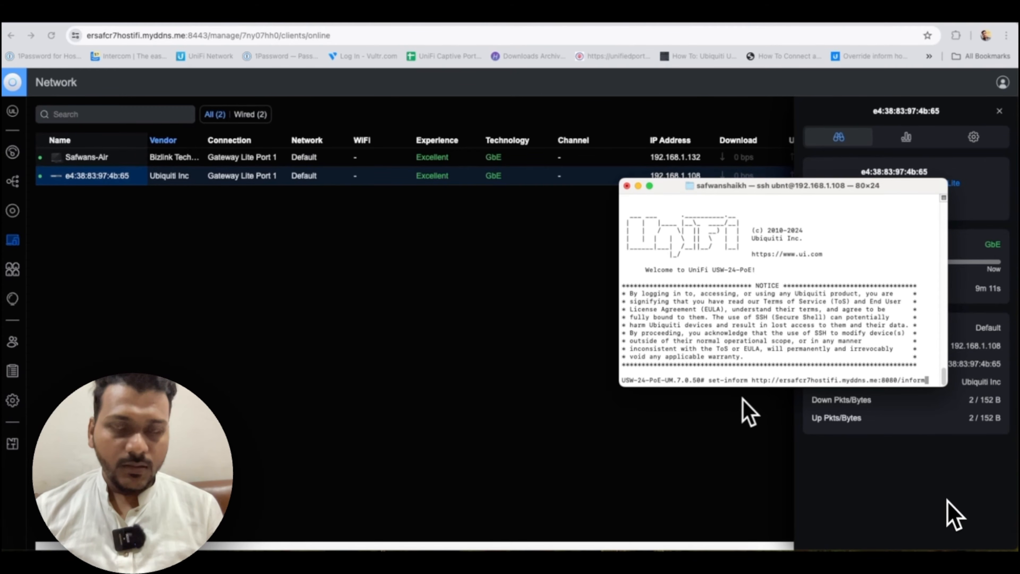
{"action": "key", "text": "Return"}
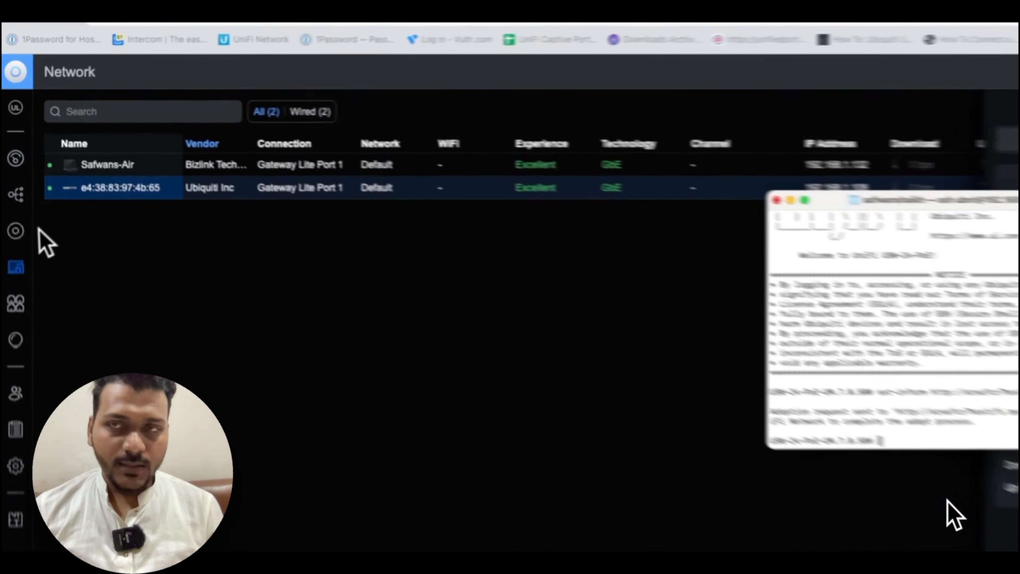
{"action": "left_click", "coordinate": [12, 210]}
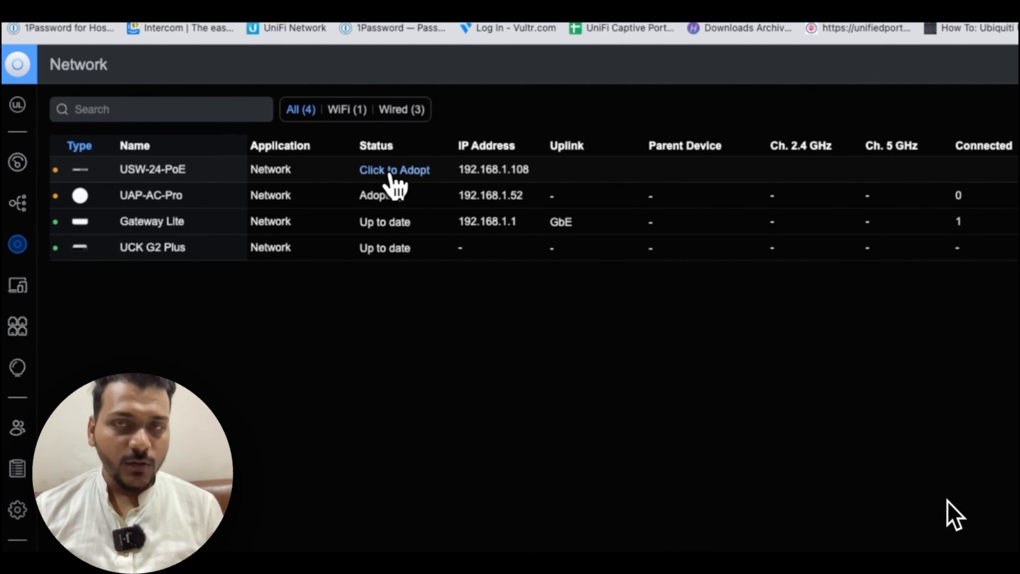
Adopt the USW-24-PoE switch and exit its SSH session
{"action": "left_click", "coordinate": [391, 177]}
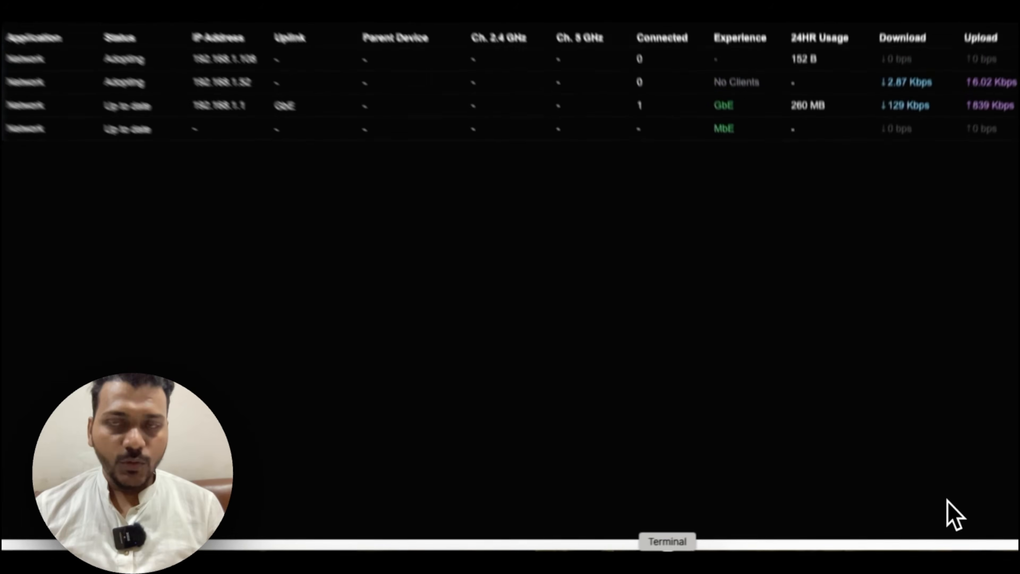
{"action": "left_click", "coordinate": [667, 552]}
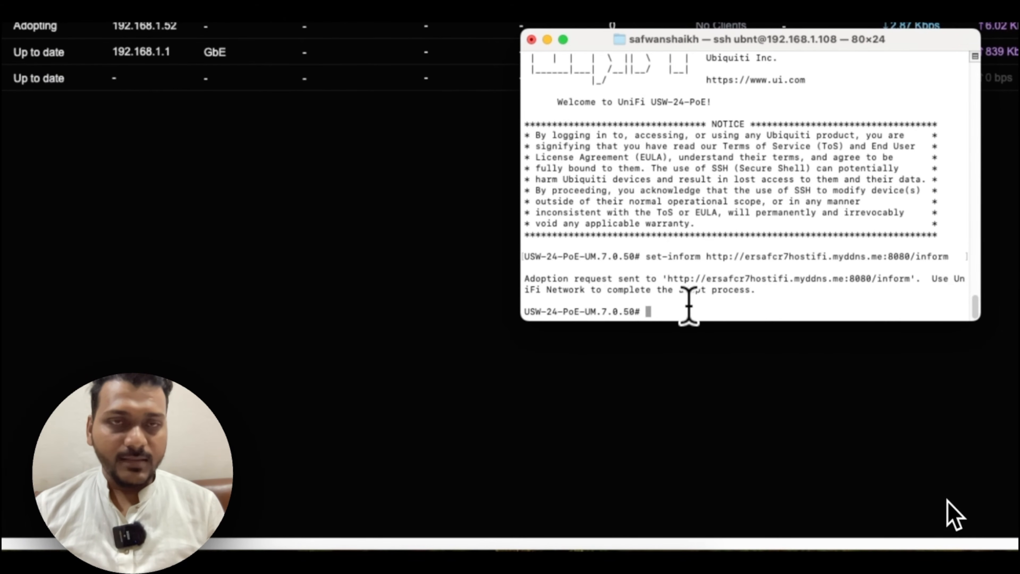
{"action": "type", "text": "exit"}
{"action": "key", "text": "Return"}
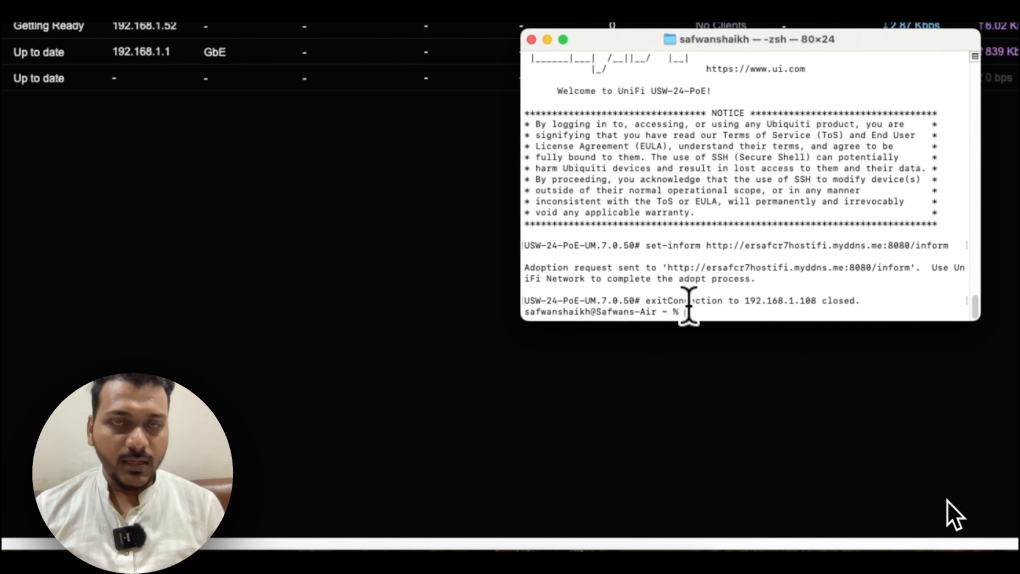
Run ping 8.8.8.8 in Terminal to test internet reachability
{"action": "type", "text": "ssh Nerd@192.168.1.1"}
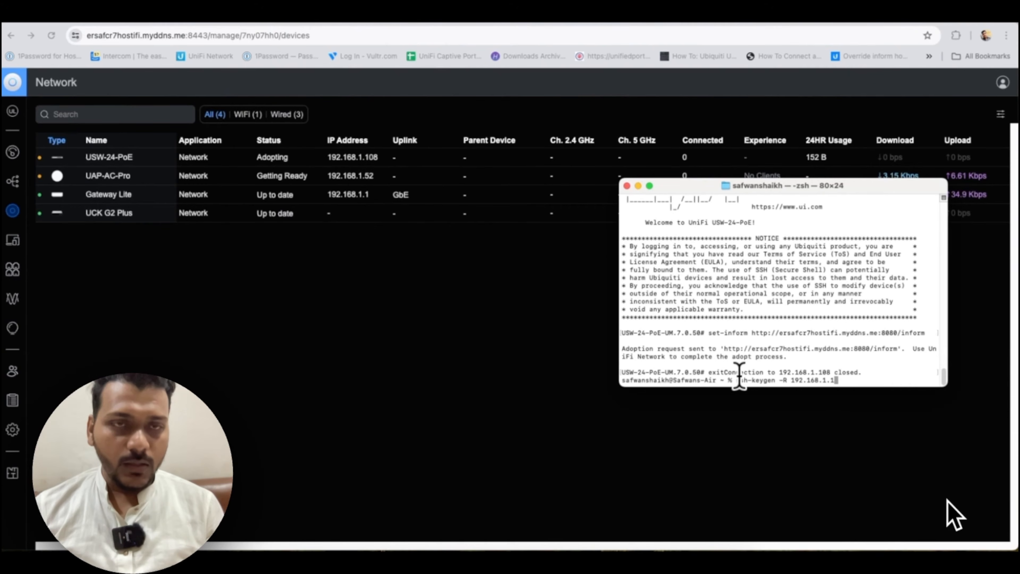
{"action": "type", "text": "ping 8.8.8.8"}
{"action": "key", "text": "Return"}
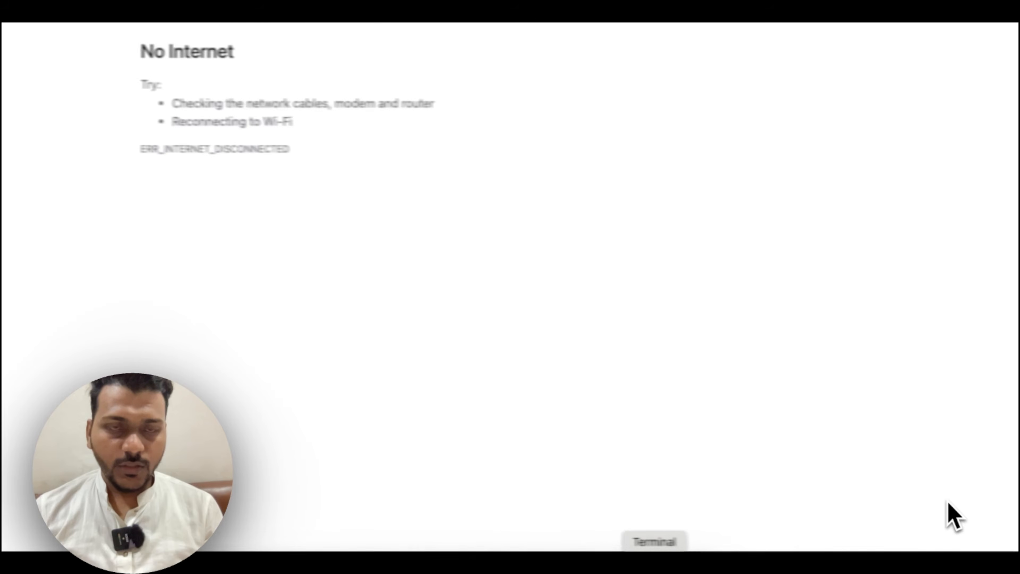
Bring the running ping forward and inspect the USW-24-PoE switch's status in Devices
{"action": "left_click", "coordinate": [606, 563]}
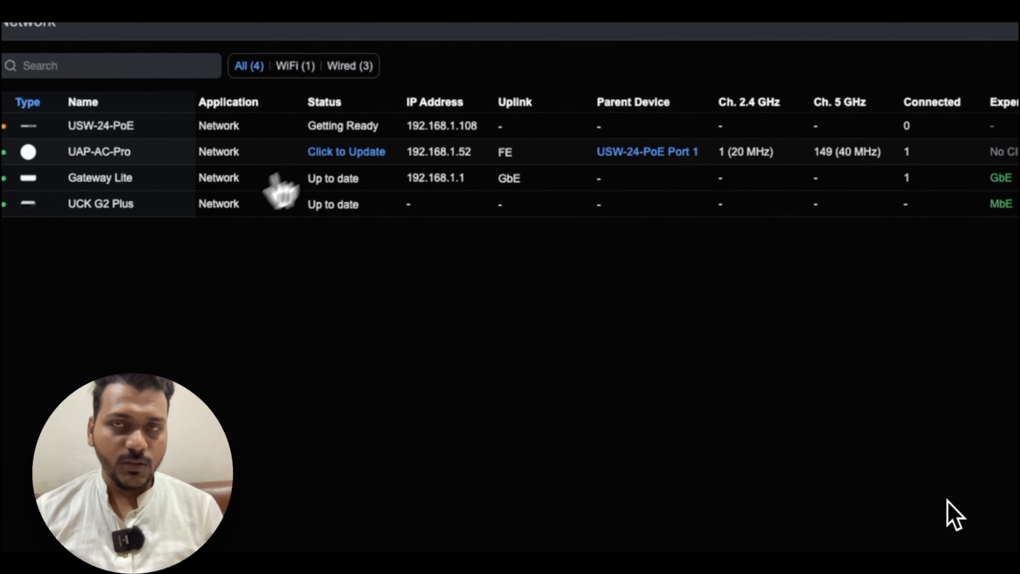
{"action": "left_click", "coordinate": [396, 128]}
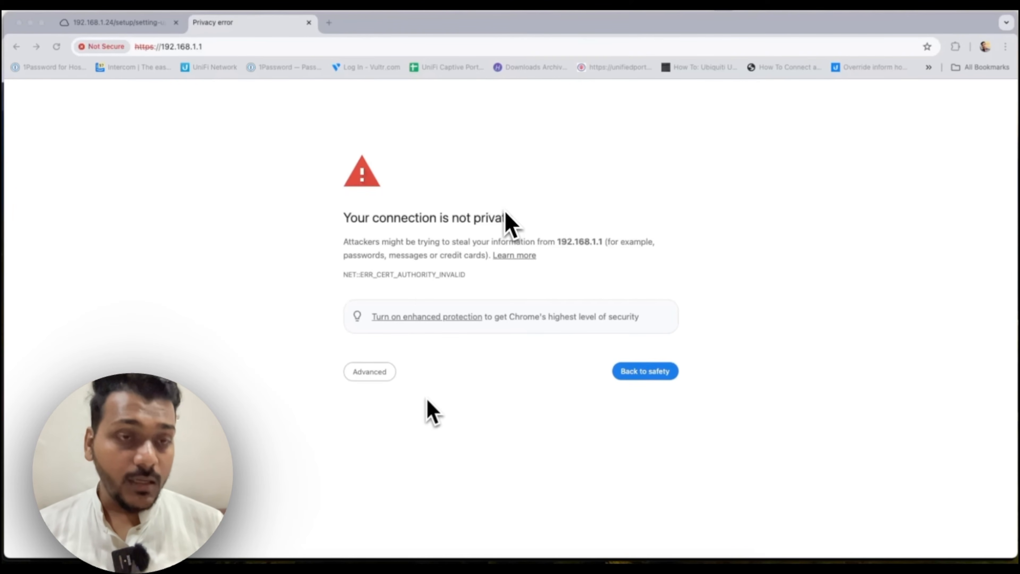
Finish the UXG Pro setup wizard at 192.168.1.1 and return to the 192.168.1.24 Cloud Key tab
{"action": "mouse_move", "coordinate": [505, 211]}
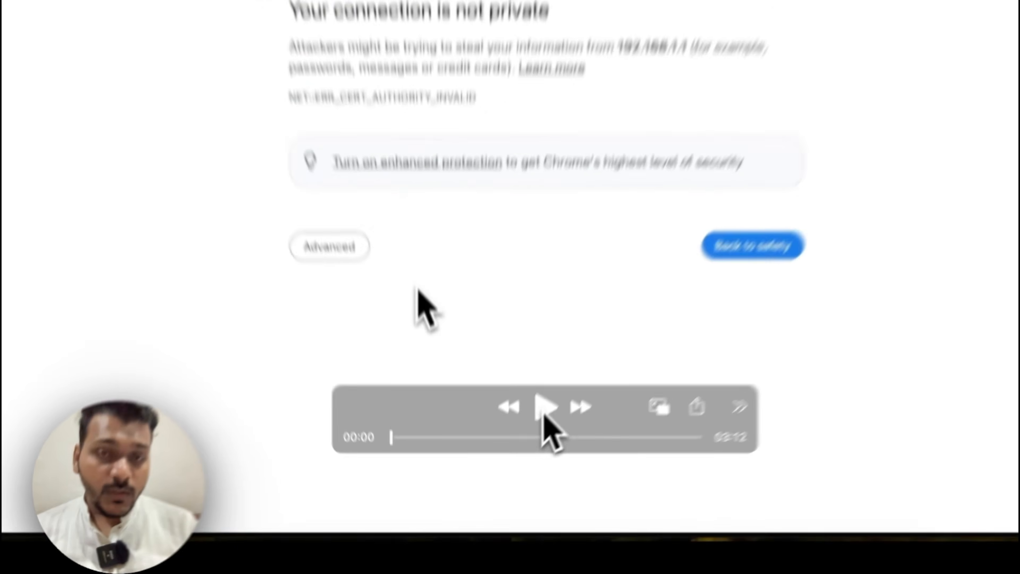
{"action": "left_click", "coordinate": [513, 476]}
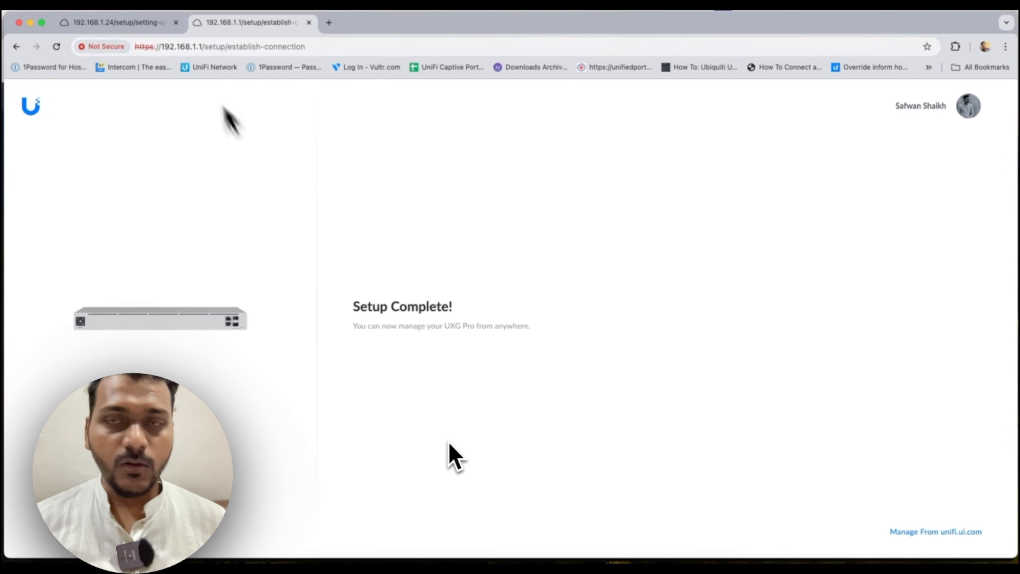
{"action": "left_click", "coordinate": [170, 28]}
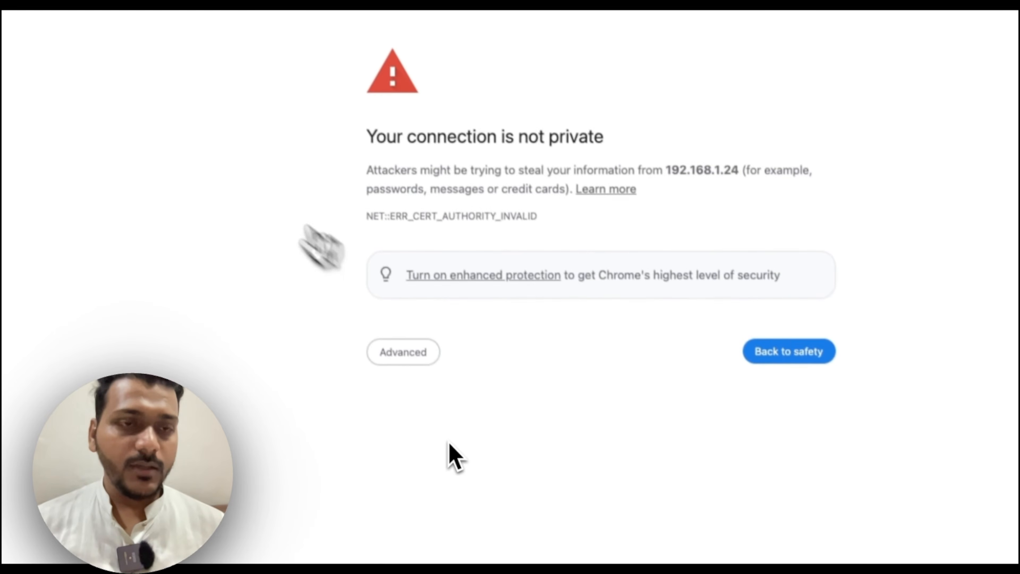
Proceed past the 192.168.1.24 certificate warning, sign in, and open the Network application
{"action": "left_click", "coordinate": [446, 405]}
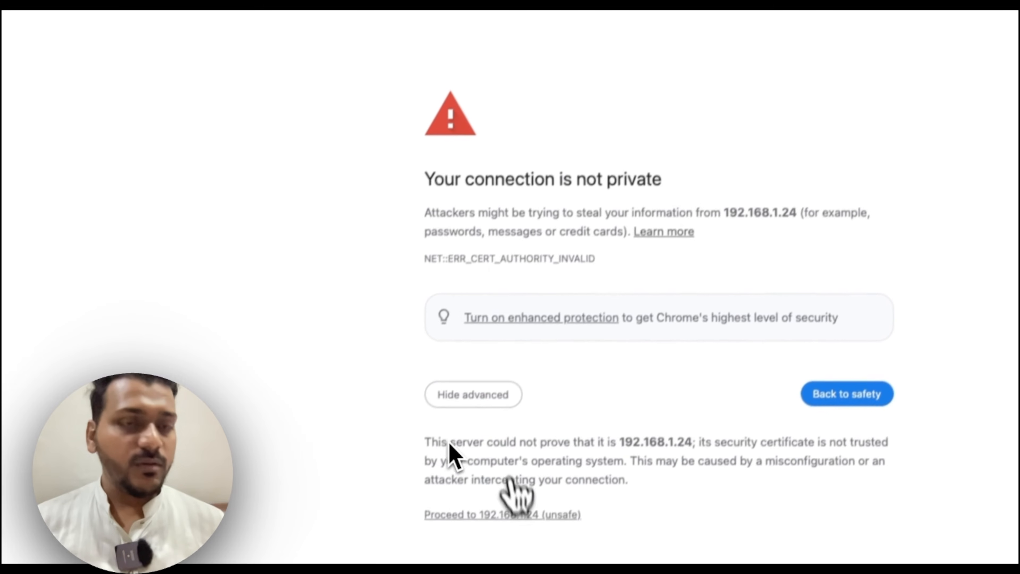
{"action": "left_click", "coordinate": [522, 497]}
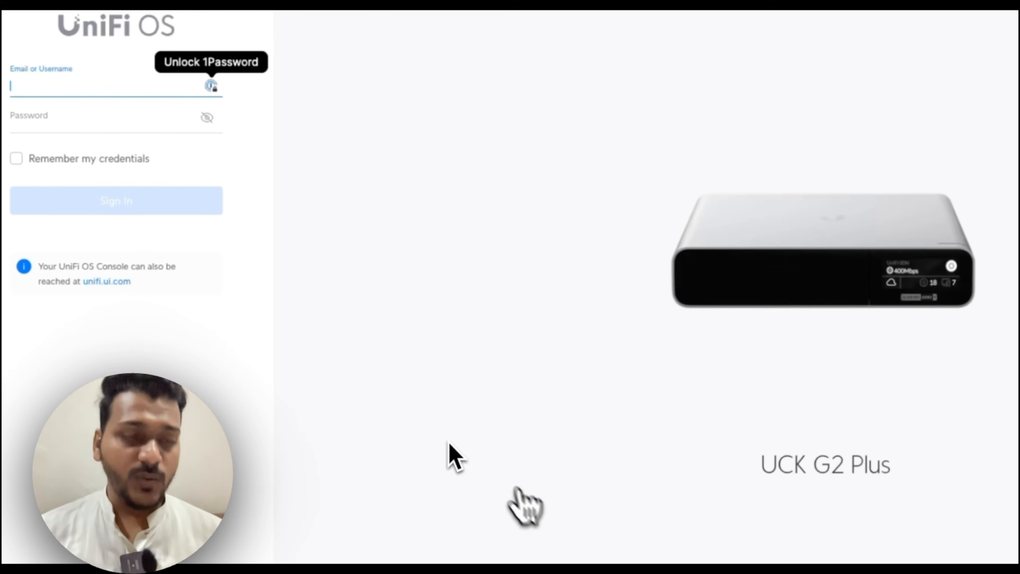
{"action": "type", "text": "sa"}
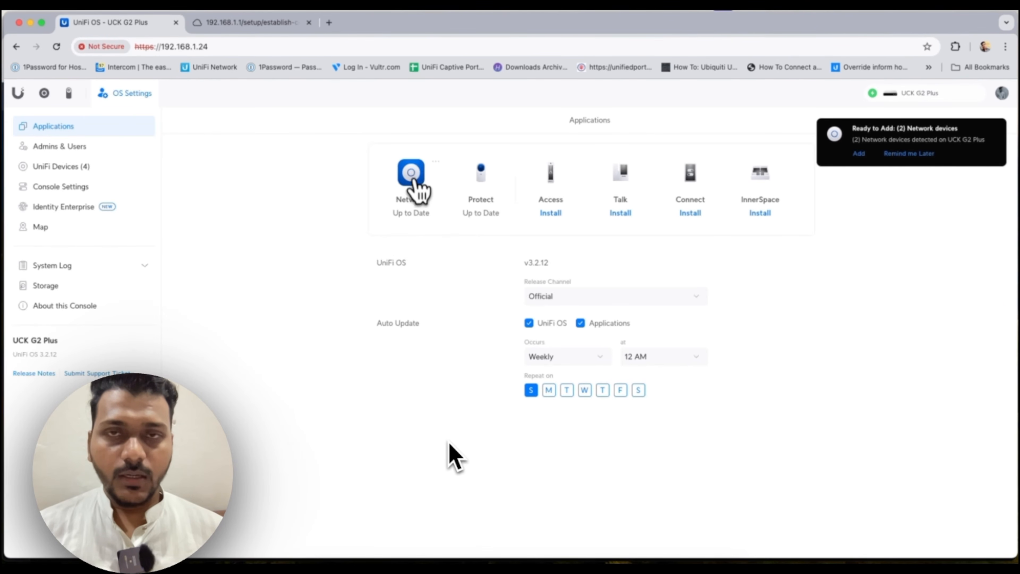
{"action": "left_click", "coordinate": [416, 188]}
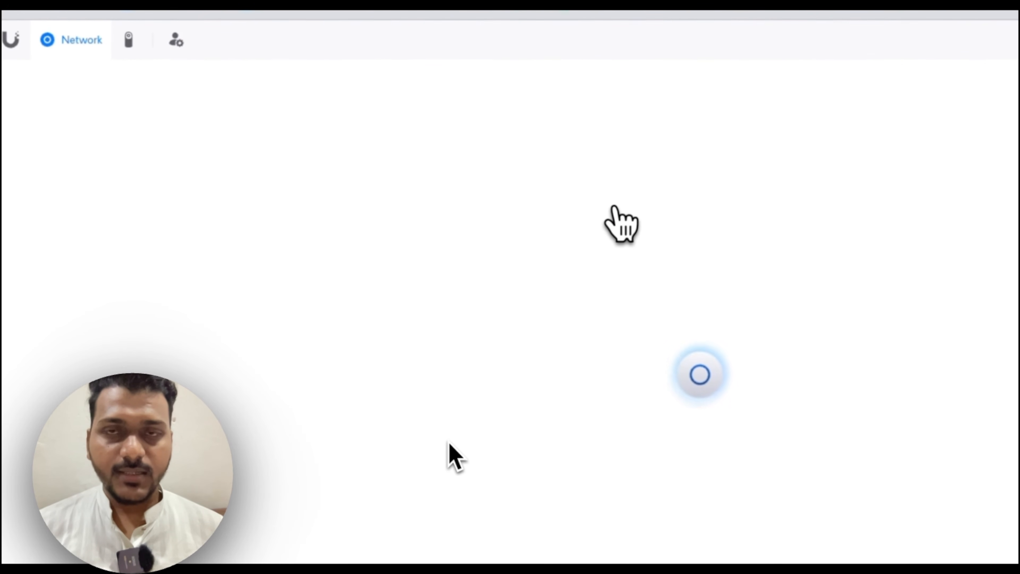
Adopt the USW-24-PoE and USW-Enterprise-8-PoE switches, then view the Internet WAN settings
{"action": "left_click", "coordinate": [11, 172]}
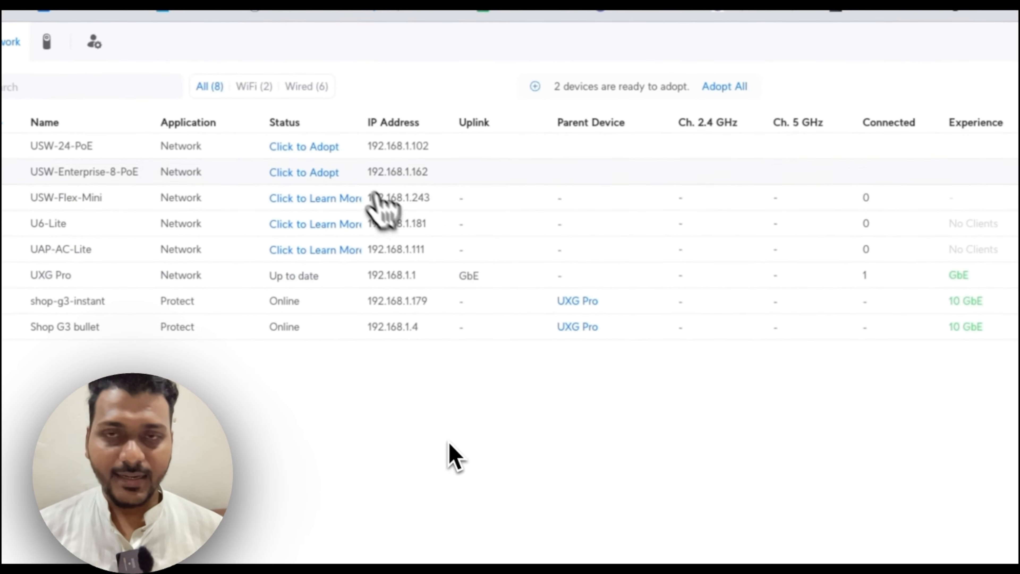
{"action": "left_click", "coordinate": [327, 149]}
{"action": "left_click", "coordinate": [326, 173]}
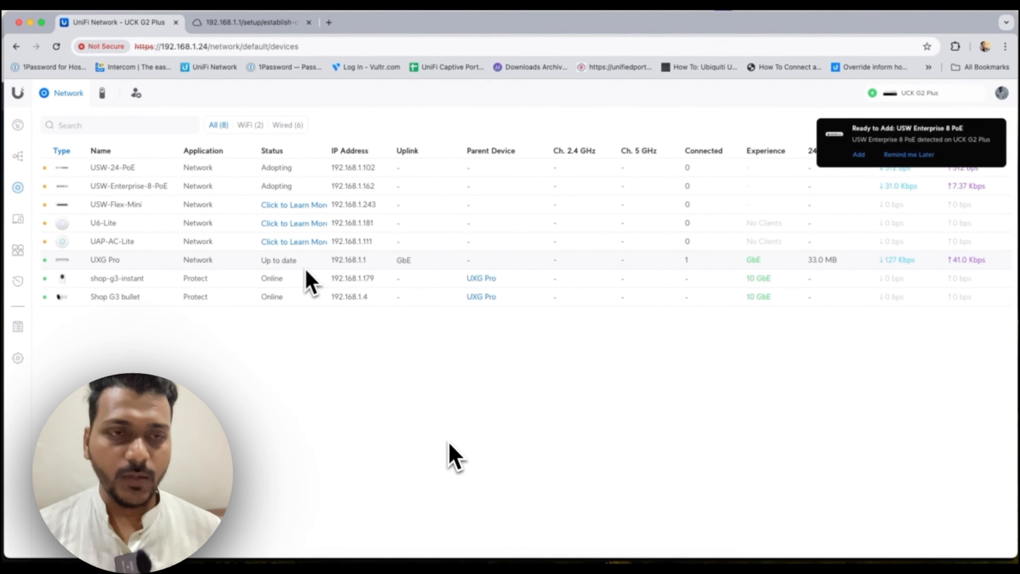
{"action": "left_click", "coordinate": [18, 358]}
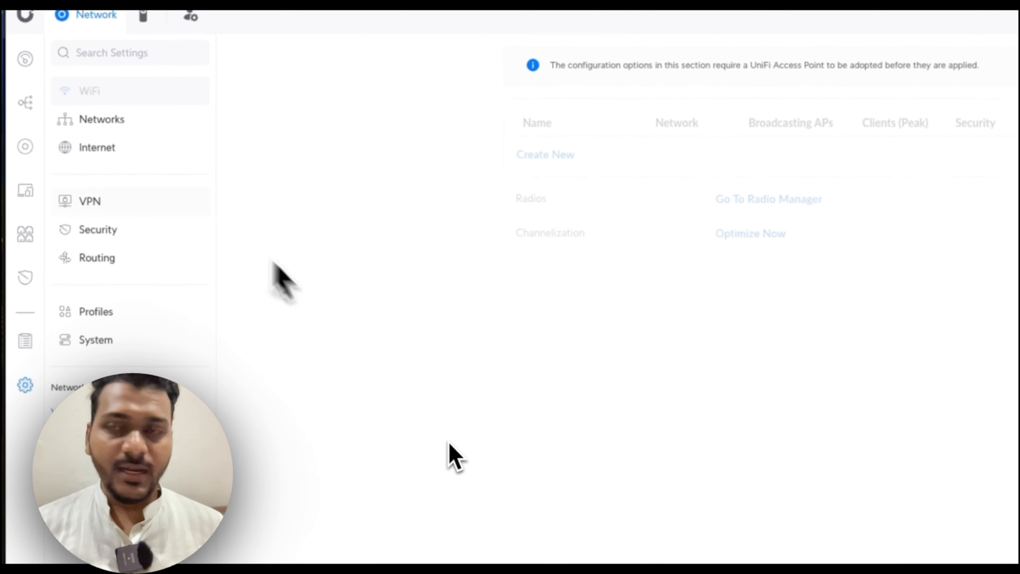
{"action": "left_click", "coordinate": [155, 147]}
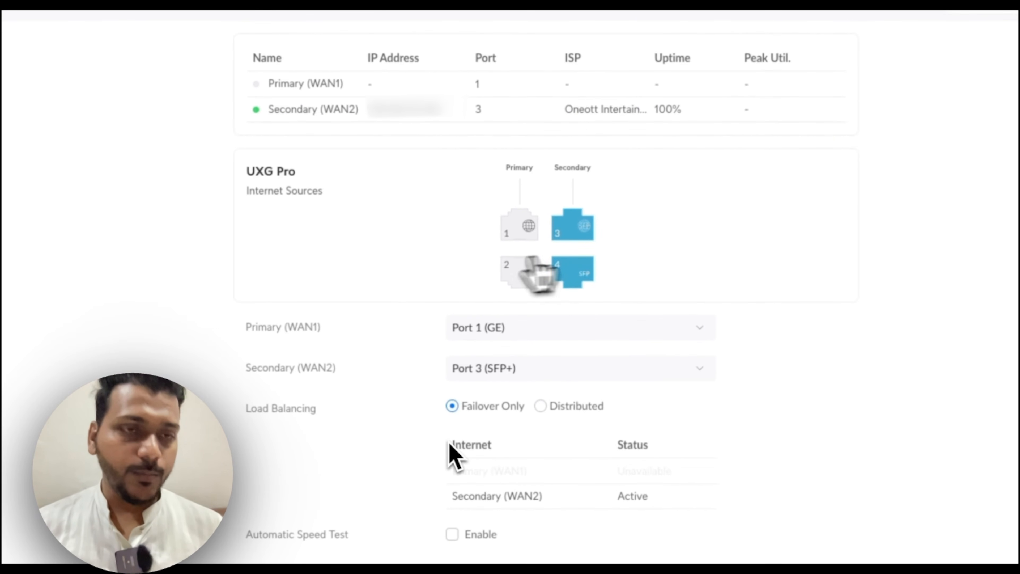
Assign Port 3 (SFP+) as the UXG Pro's primary WAN and Port 1 (GE) as secondary, then apply and confirm
{"action": "left_click", "coordinate": [498, 327]}
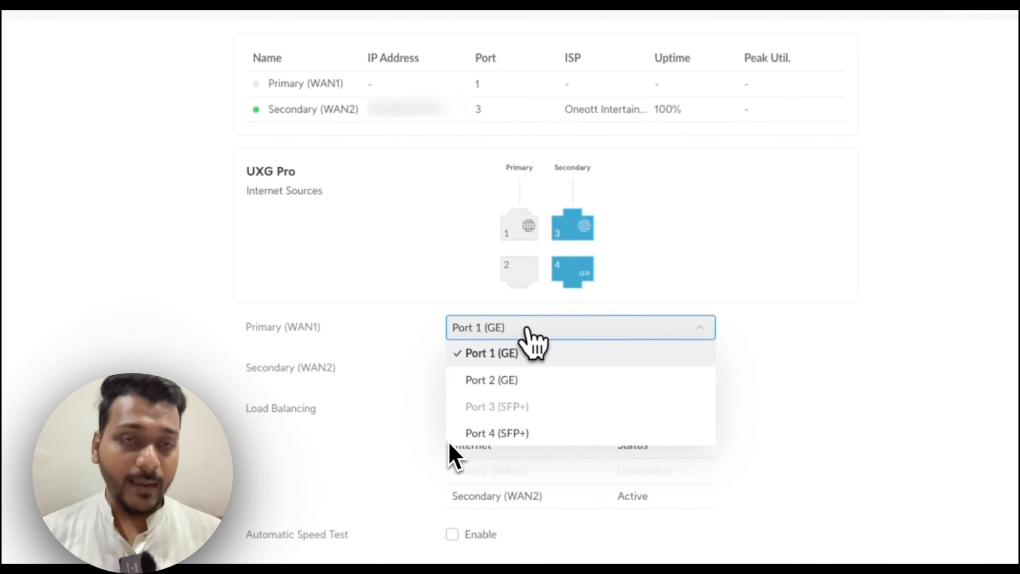
{"action": "left_click", "coordinate": [530, 381]}
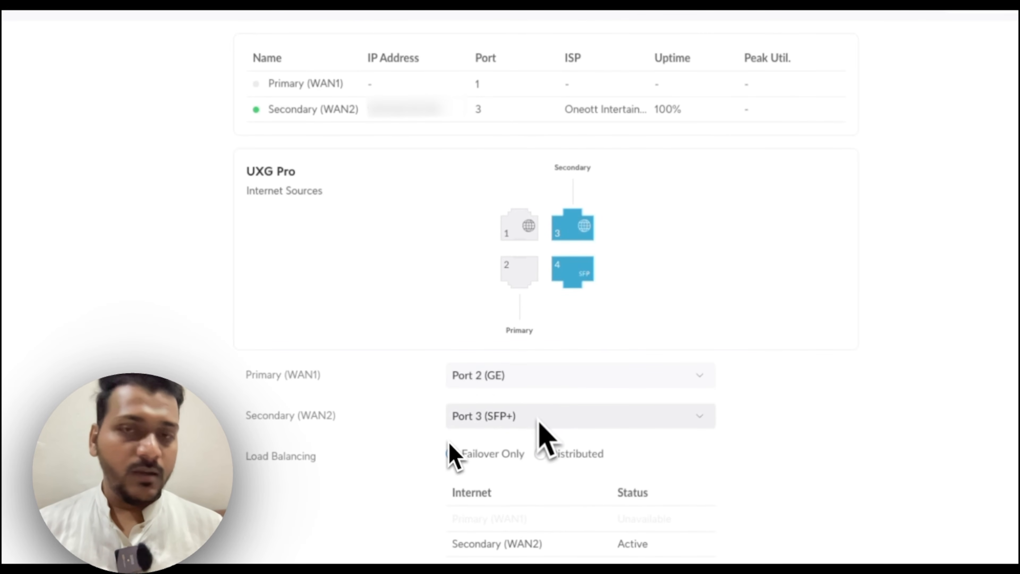
{"action": "left_click", "coordinate": [531, 383]}
{"action": "left_click", "coordinate": [420, 424]}
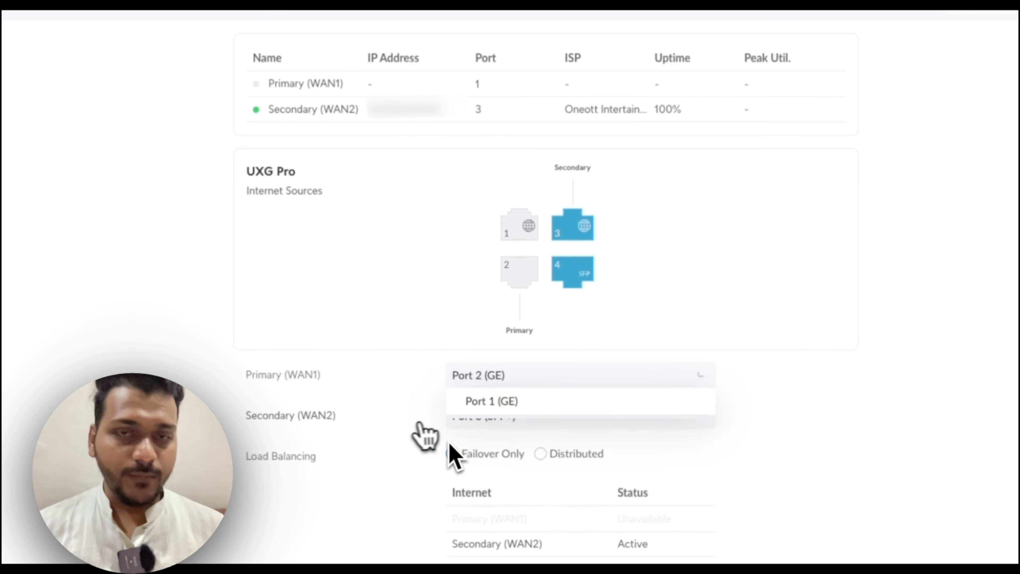
{"action": "left_click", "coordinate": [498, 422]}
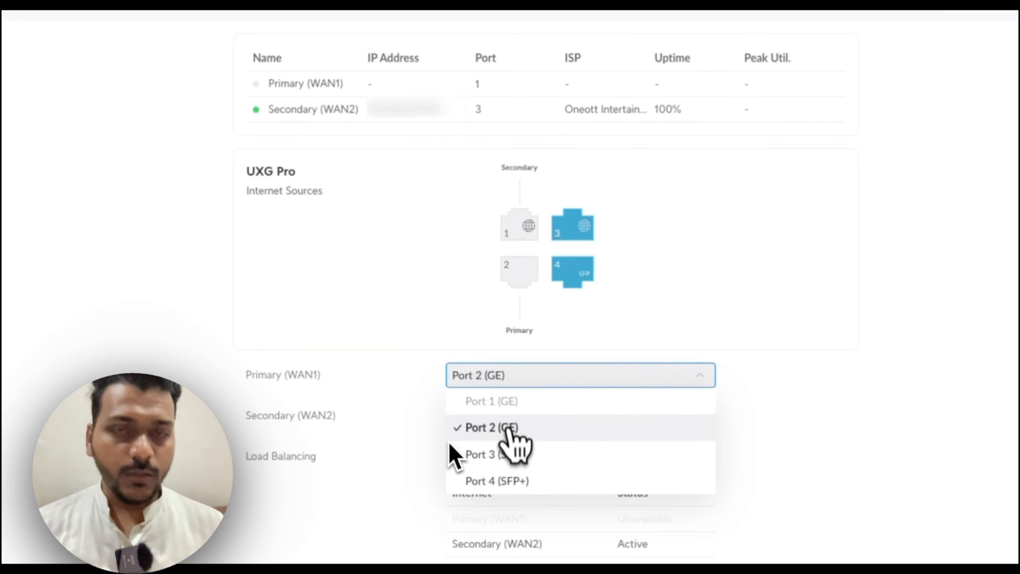
{"action": "left_click", "coordinate": [521, 453]}
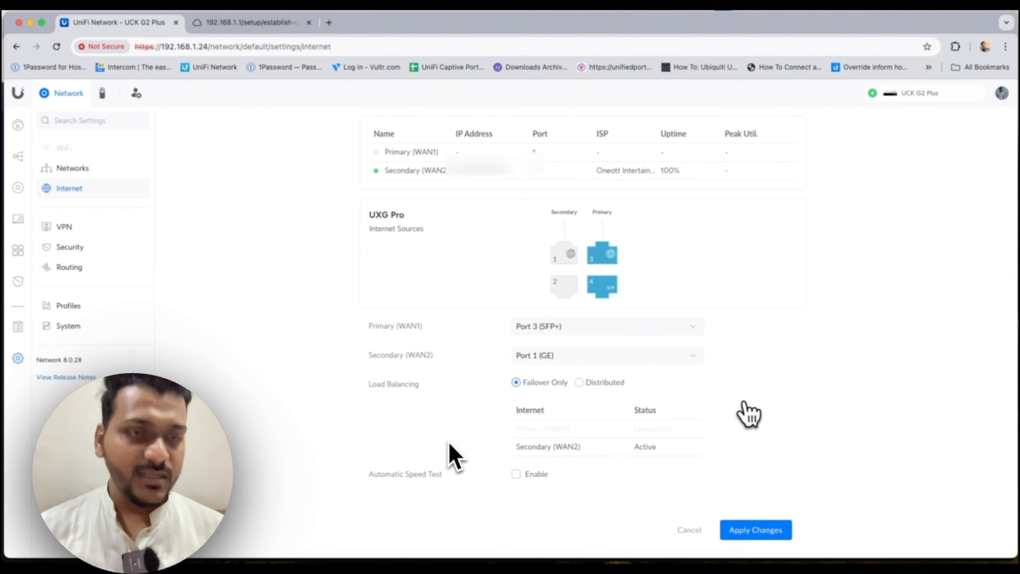
{"action": "left_click", "coordinate": [754, 530]}
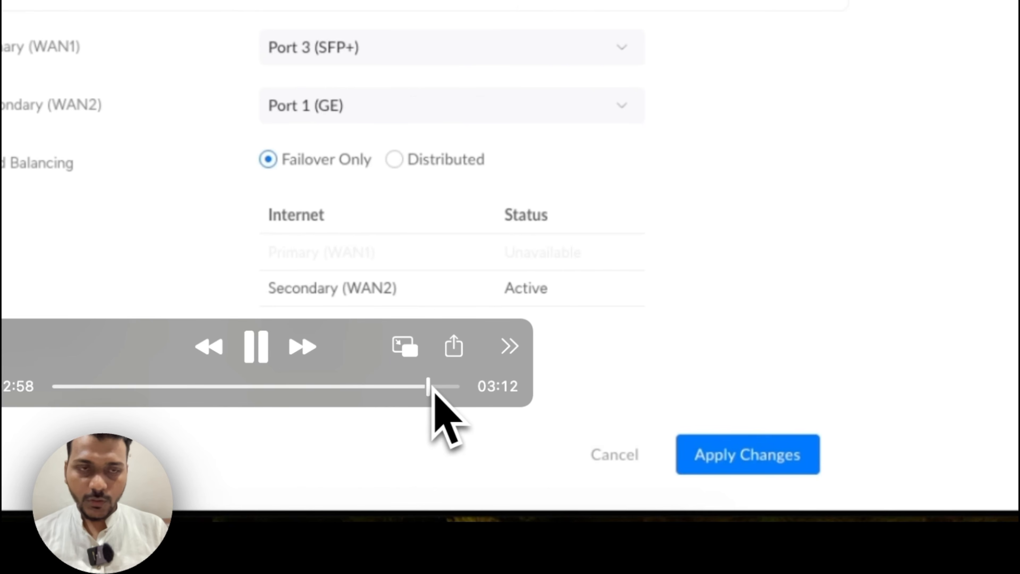
{"action": "left_click", "coordinate": [440, 386]}
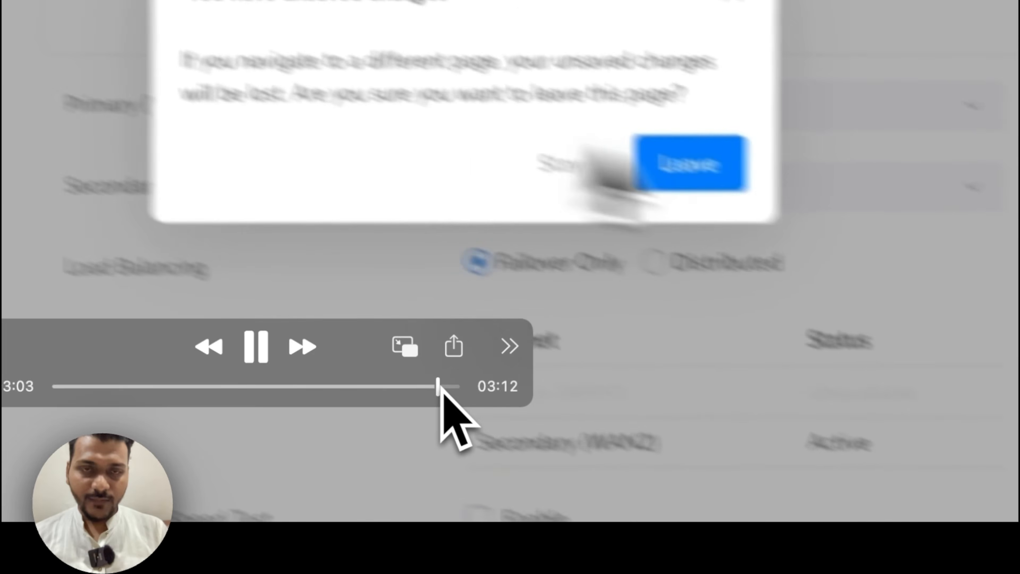